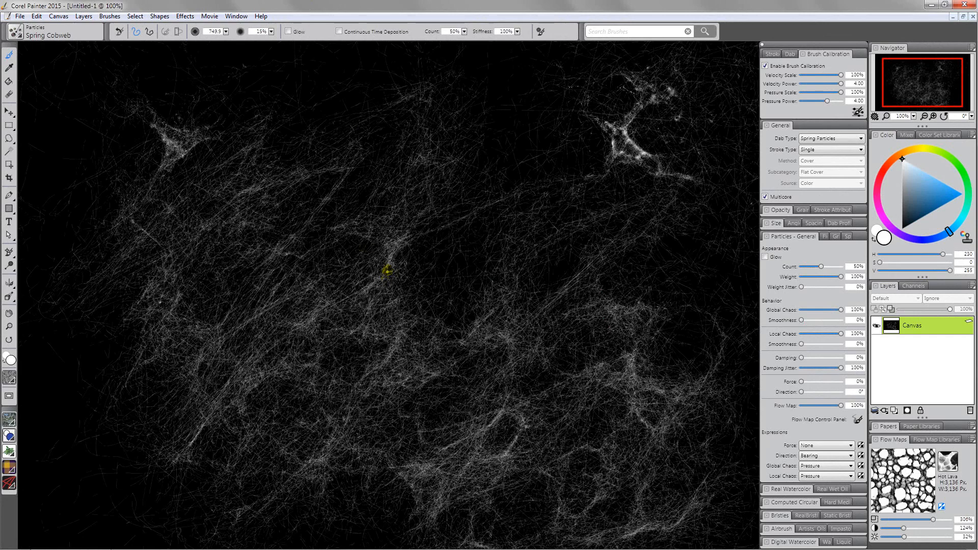
Clear the canvas and select the Spring Flame Glow variant from the Particles brushes
{"action": "left_click", "coordinate": [387, 271]}
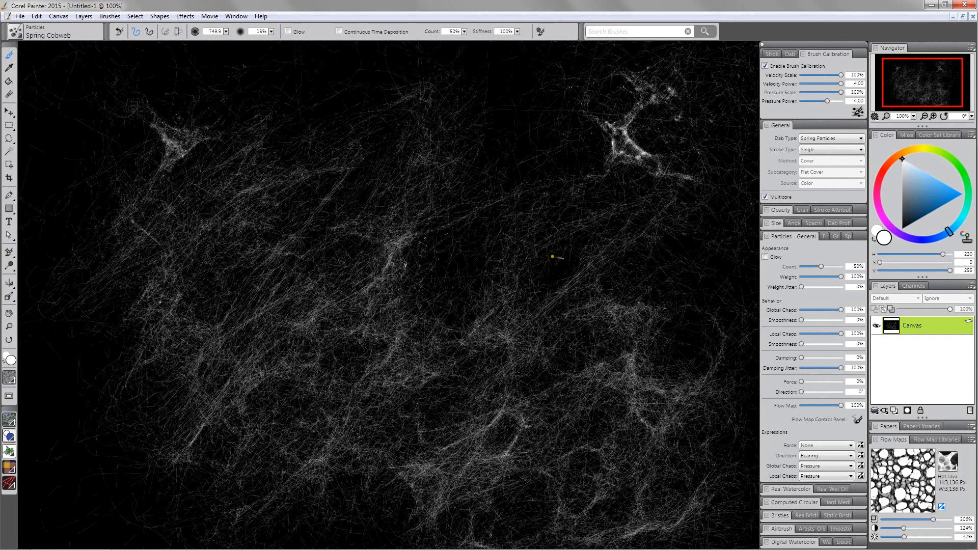
{"action": "key", "text": "Delete"}
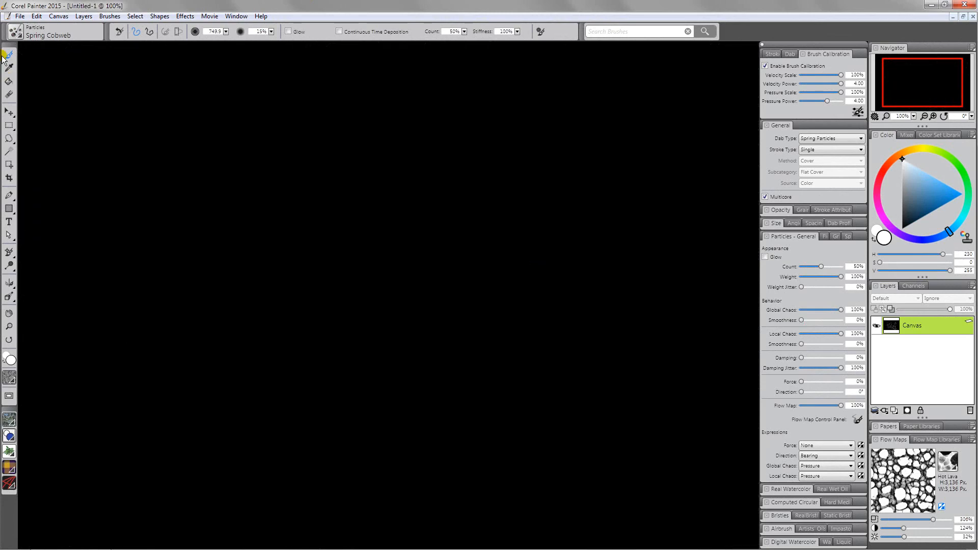
{"action": "left_click", "coordinate": [17, 34]}
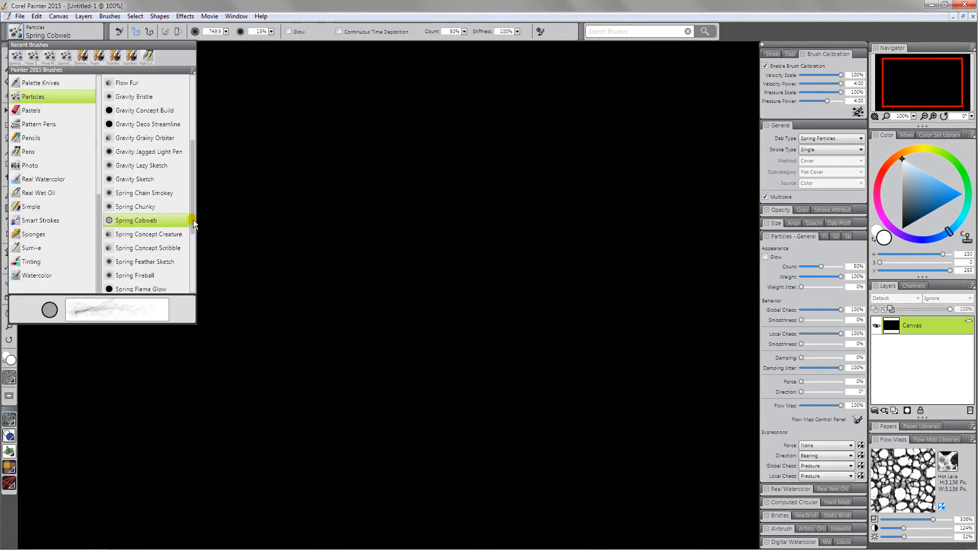
{"action": "left_click_drag", "start_coordinate": [192, 228], "coordinate": [201, 271]}
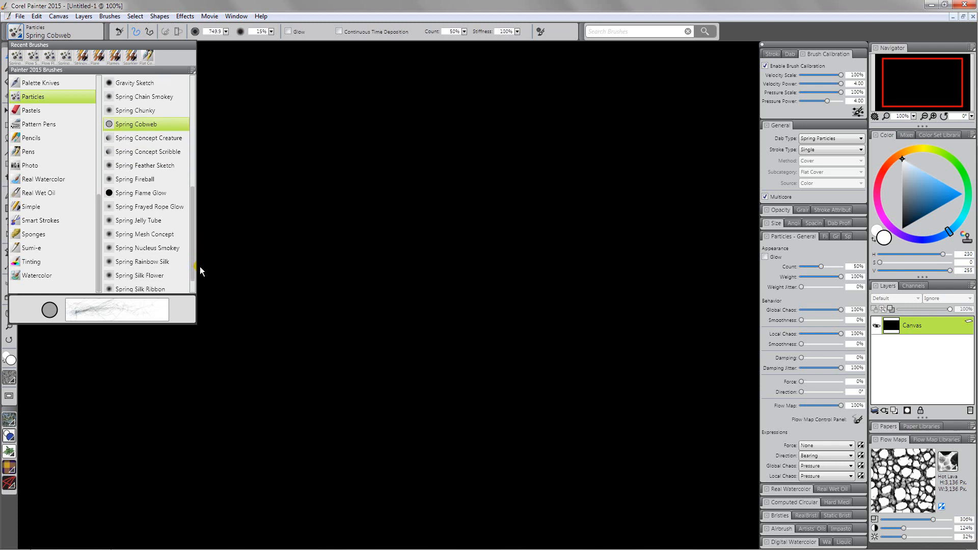
{"action": "left_click", "coordinate": [148, 194]}
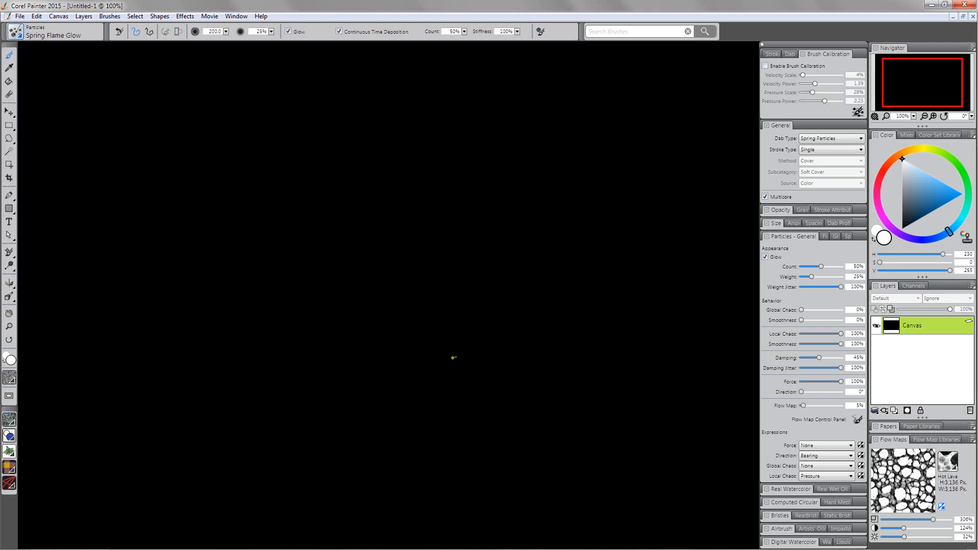
Set the main brush color to a dark orange with hue 104, saturation 255 and value 75
{"action": "left_click", "coordinate": [890, 160]}
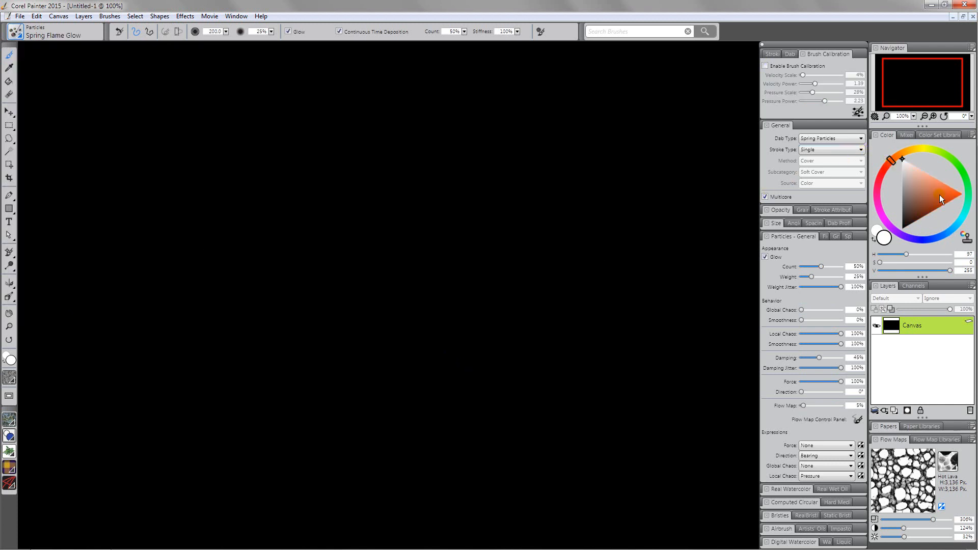
{"action": "mouse_move", "coordinate": [929, 194]}
{"action": "left_mouse_down"}
{"action": "mouse_move", "coordinate": [934, 210]}
{"action": "mouse_move", "coordinate": [920, 221]}
{"action": "mouse_move", "coordinate": [931, 215]}
{"action": "left_mouse_up"}
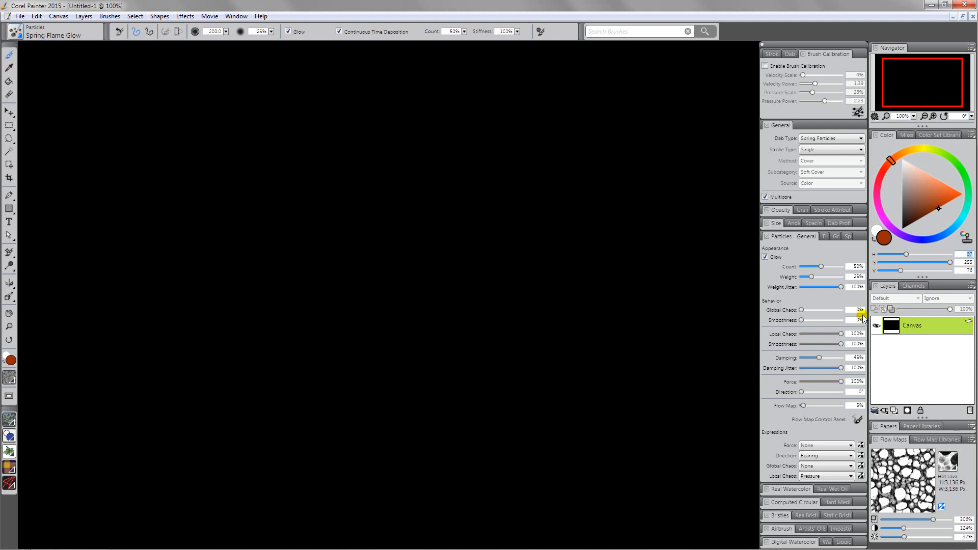
{"action": "left_click_drag", "start_coordinate": [973, 271], "coordinate": [958, 273]}
{"action": "type", "text": "75"}
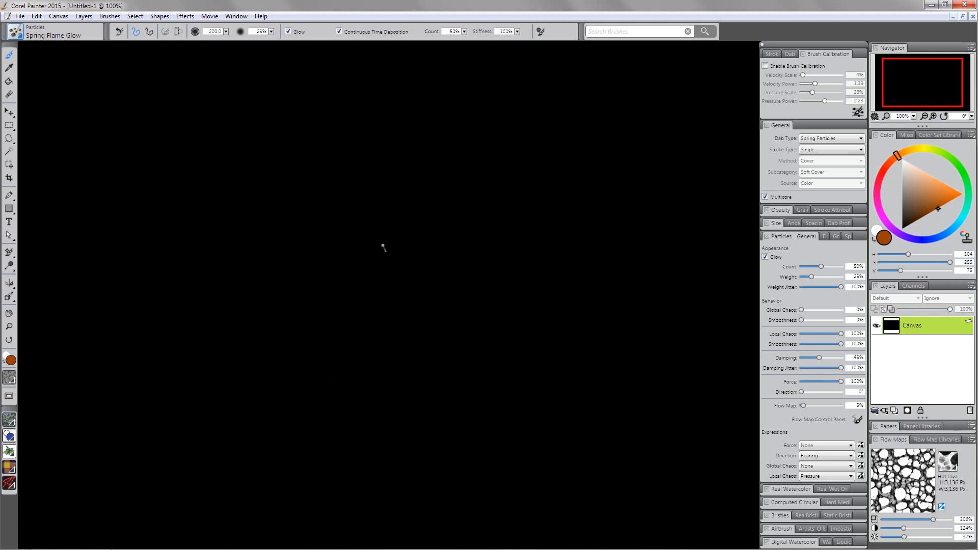
Choose the Clouds texture as the flow map for the brush
{"action": "left_click_drag", "start_coordinate": [373, 260], "coordinate": [373, 259]}
{"action": "left_click_drag", "start_coordinate": [326, 297], "coordinate": [326, 297]}
{"action": "left_click", "coordinate": [952, 466]}
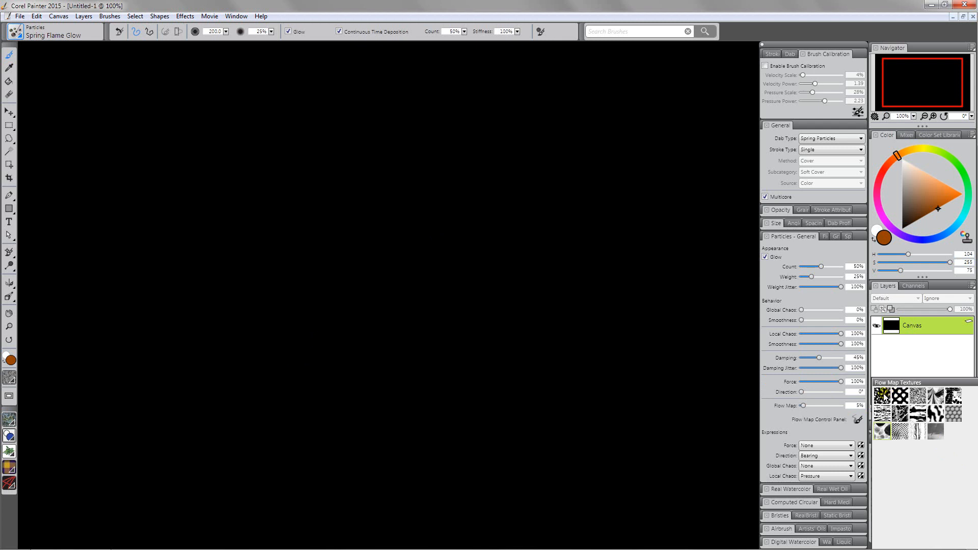
{"action": "left_click", "coordinate": [884, 397]}
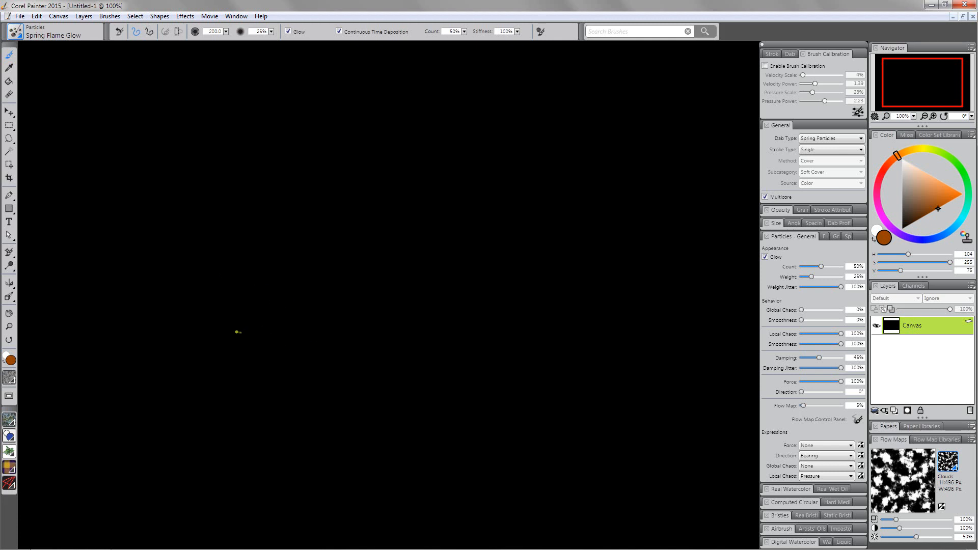
Paint a large flame on the left part of the canvas with layered upward strokes curving to the right
{"action": "mouse_move", "coordinate": [218, 319]}
{"action": "left_mouse_down"}
{"action": "mouse_move", "coordinate": [206, 248]}
{"action": "mouse_move", "coordinate": [209, 191]}
{"action": "left_mouse_up"}
{"action": "mouse_move", "coordinate": [212, 326]}
{"action": "left_mouse_down"}
{"action": "mouse_move", "coordinate": [227, 292]}
{"action": "mouse_move", "coordinate": [208, 212]}
{"action": "mouse_move", "coordinate": [224, 164]}
{"action": "left_mouse_up"}
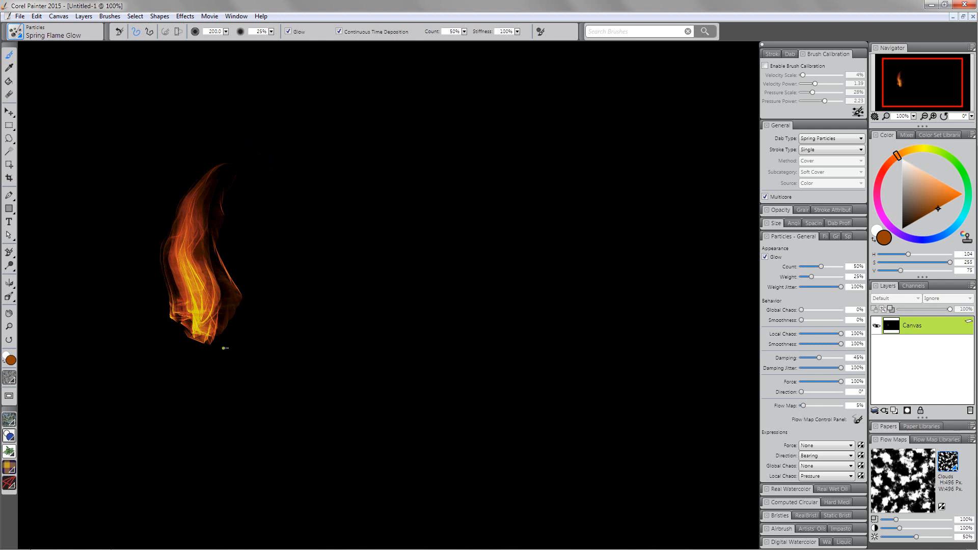
{"action": "mouse_move", "coordinate": [223, 342]}
{"action": "left_mouse_down"}
{"action": "mouse_move", "coordinate": [235, 273]}
{"action": "mouse_move", "coordinate": [226, 214]}
{"action": "mouse_move", "coordinate": [244, 183]}
{"action": "mouse_move", "coordinate": [288, 155]}
{"action": "mouse_move", "coordinate": [200, 336]}
{"action": "mouse_move", "coordinate": [246, 307]}
{"action": "mouse_move", "coordinate": [258, 272]}
{"action": "mouse_move", "coordinate": [247, 217]}
{"action": "mouse_move", "coordinate": [298, 152]}
{"action": "left_mouse_up"}
{"action": "mouse_move", "coordinate": [225, 340]}
{"action": "left_mouse_down"}
{"action": "mouse_move", "coordinate": [254, 280]}
{"action": "mouse_move", "coordinate": [251, 223]}
{"action": "mouse_move", "coordinate": [265, 192]}
{"action": "mouse_move", "coordinate": [365, 148]}
{"action": "left_mouse_up"}
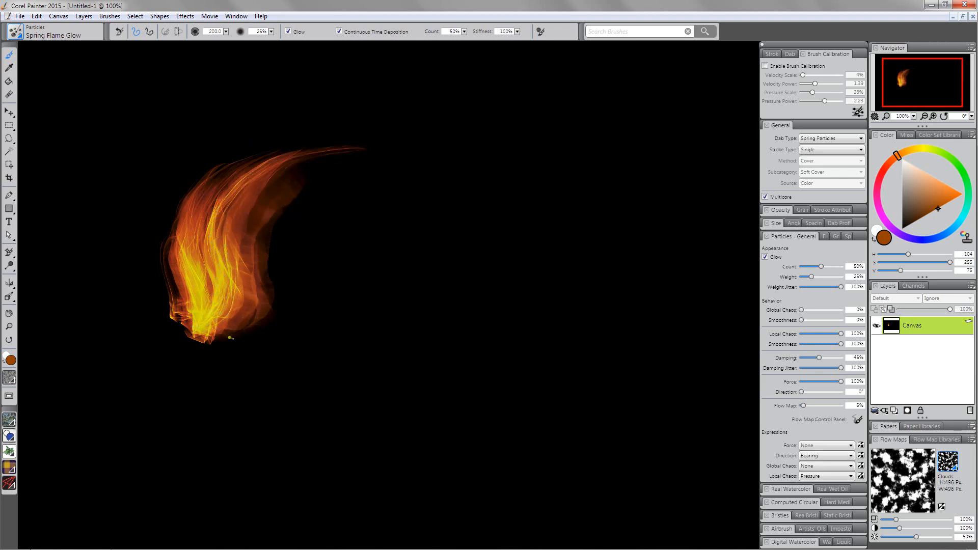
{"action": "mouse_move", "coordinate": [231, 337]}
{"action": "left_mouse_down"}
{"action": "mouse_move", "coordinate": [261, 305]}
{"action": "mouse_move", "coordinate": [280, 258]}
{"action": "mouse_move", "coordinate": [282, 203]}
{"action": "mouse_move", "coordinate": [315, 177]}
{"action": "mouse_move", "coordinate": [377, 148]}
{"action": "left_mouse_up"}
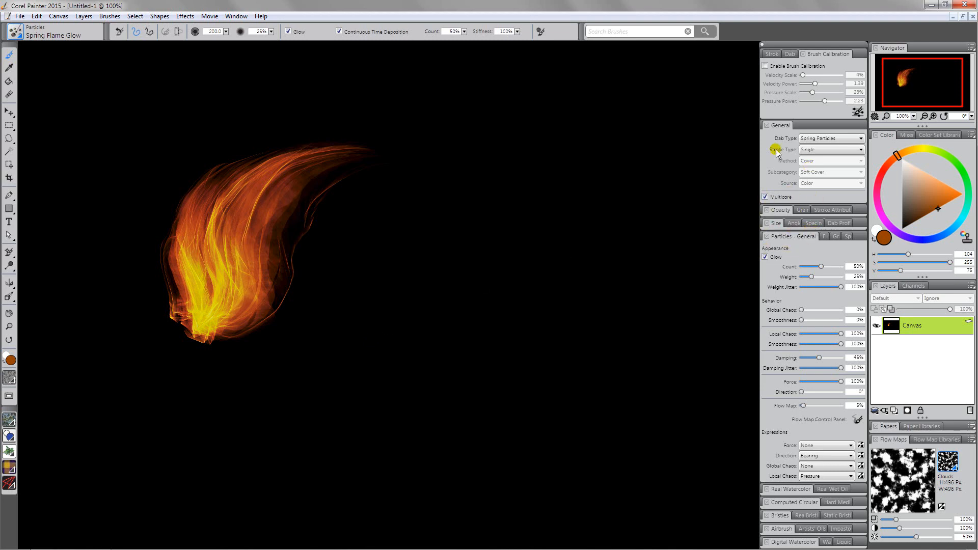
Set the brush smoothing's cubic interpolation points to 0 and paint a thin test flame beside the large one
{"action": "left_click", "coordinate": [797, 238]}
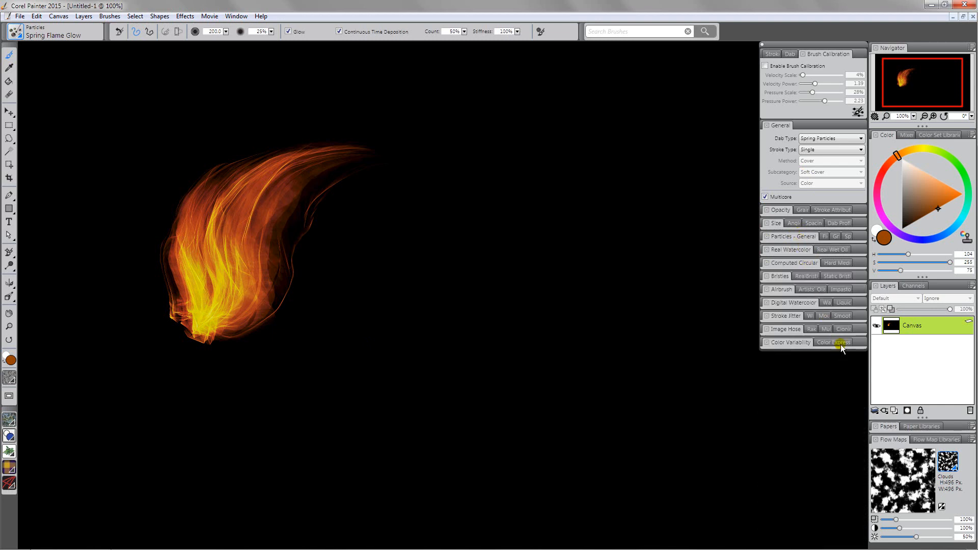
{"action": "left_click", "coordinate": [843, 316]}
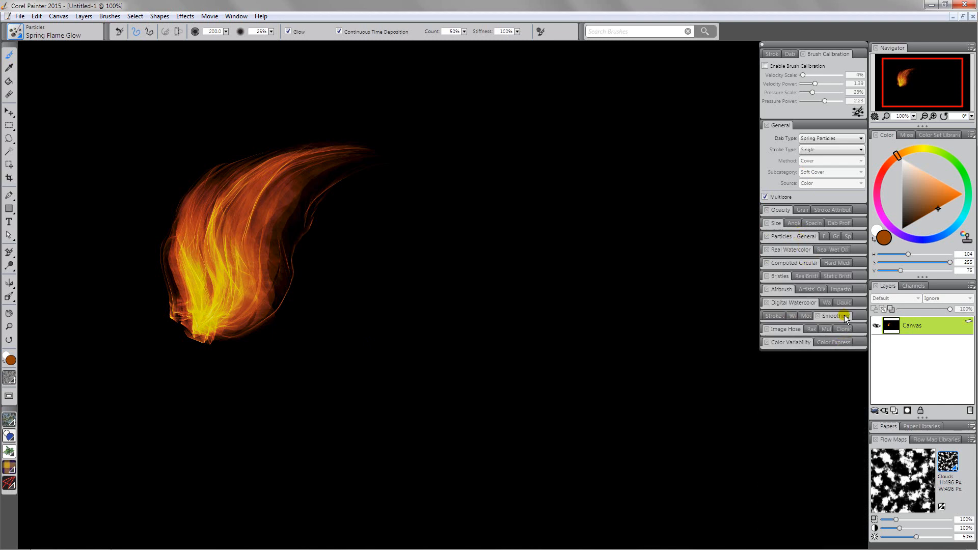
{"action": "left_click", "coordinate": [844, 316]}
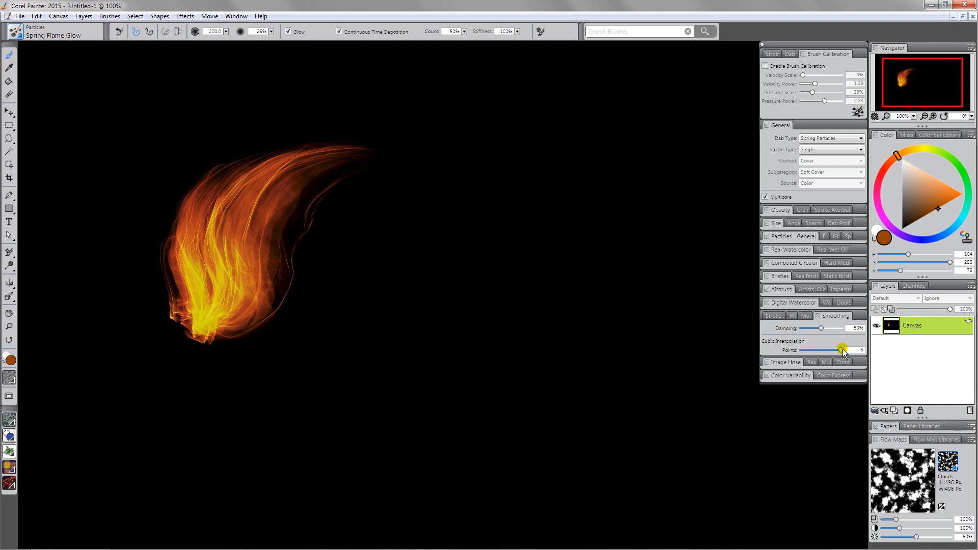
{"action": "left_click_drag", "start_coordinate": [840, 349], "coordinate": [800, 352]}
{"action": "mouse_move", "coordinate": [403, 357]}
{"action": "left_mouse_down"}
{"action": "mouse_move", "coordinate": [368, 358]}
{"action": "mouse_move", "coordinate": [425, 313]}
{"action": "mouse_move", "coordinate": [410, 266]}
{"action": "mouse_move", "coordinate": [417, 217]}
{"action": "mouse_move", "coordinate": [428, 211]}
{"action": "left_mouse_up"}
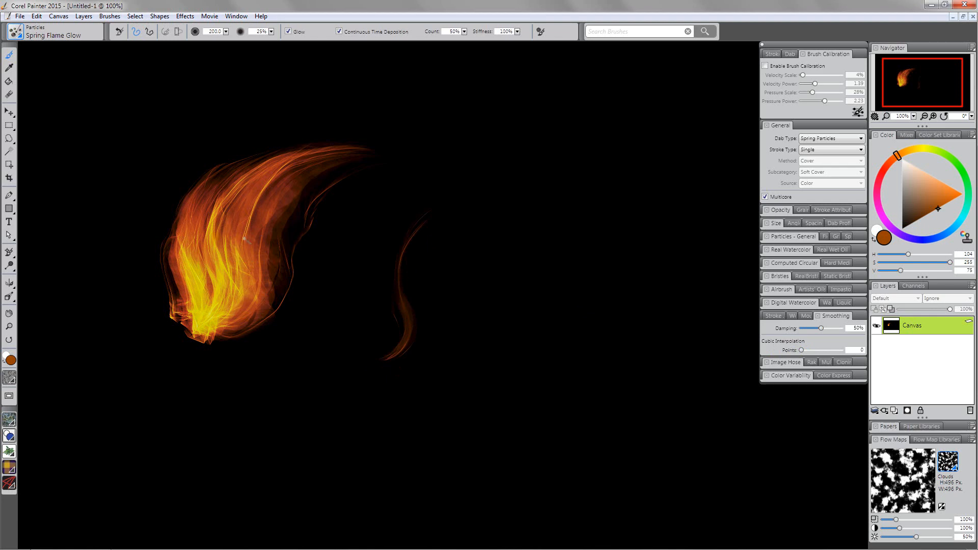
Raise the brush opacity to 100% and paint another test flame to the right of the thin one
{"action": "left_click", "coordinate": [784, 213]}
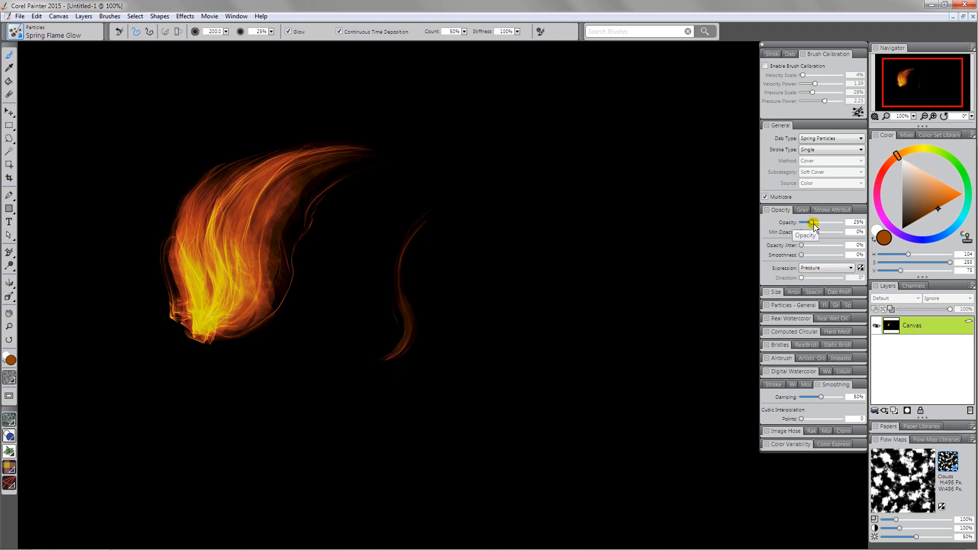
{"action": "left_click_drag", "start_coordinate": [810, 222], "coordinate": [847, 221]}
{"action": "mouse_move", "coordinate": [505, 347]}
{"action": "left_mouse_down"}
{"action": "mouse_move", "coordinate": [460, 359]}
{"action": "mouse_move", "coordinate": [508, 281]}
{"action": "mouse_move", "coordinate": [482, 223]}
{"action": "mouse_move", "coordinate": [522, 186]}
{"action": "left_mouse_up"}
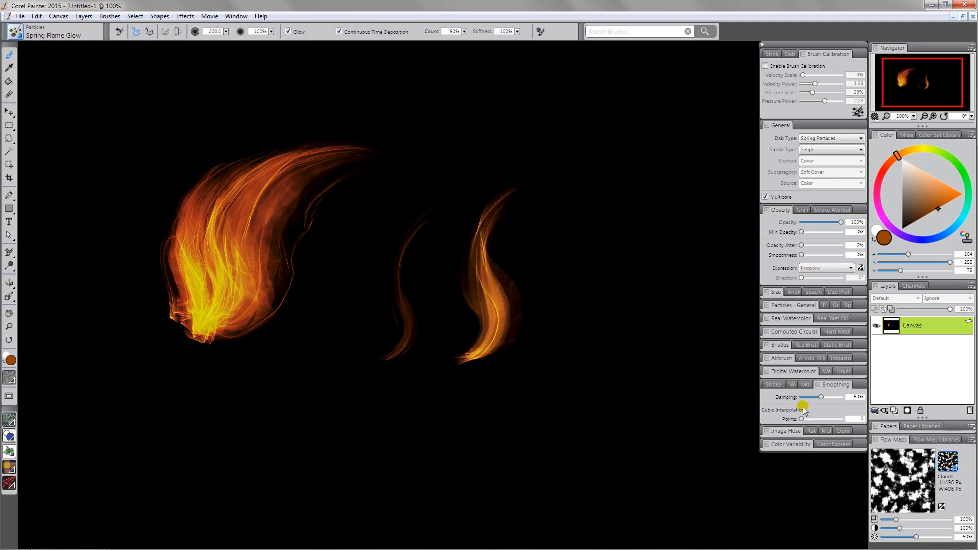
Set the spring particles' path opacity and spring opacity to 100%, and paint two more test flames on the right
{"action": "left_click", "coordinate": [784, 210]}
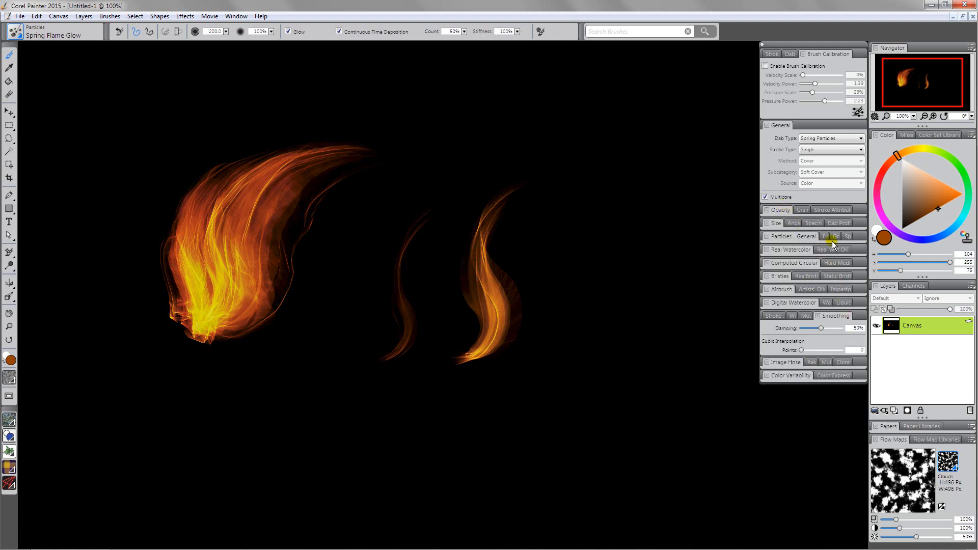
{"action": "left_click", "coordinate": [849, 237]}
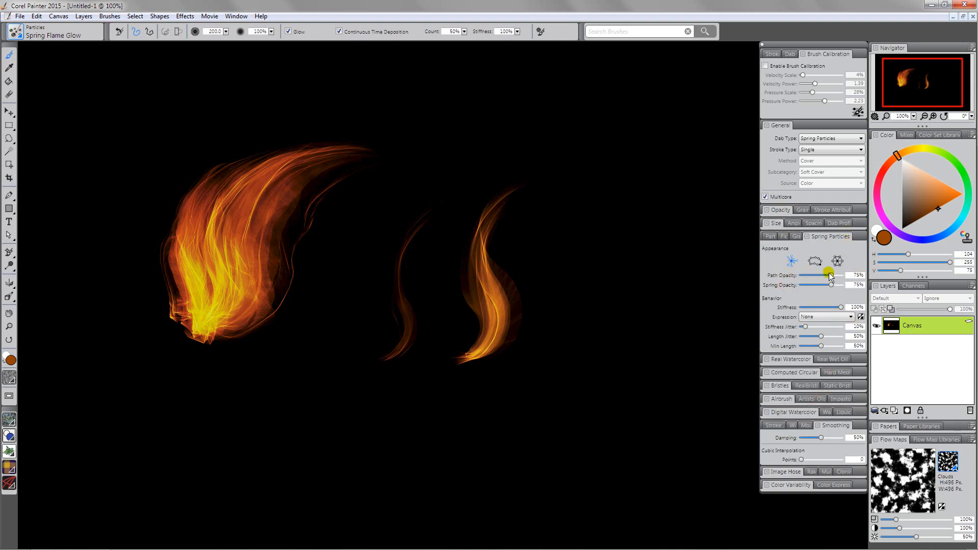
{"action": "left_click_drag", "start_coordinate": [832, 275], "coordinate": [848, 286]}
{"action": "mouse_move", "coordinate": [557, 350]}
{"action": "left_mouse_down"}
{"action": "mouse_move", "coordinate": [582, 279]}
{"action": "mouse_move", "coordinate": [550, 225]}
{"action": "mouse_move", "coordinate": [568, 181]}
{"action": "left_mouse_up"}
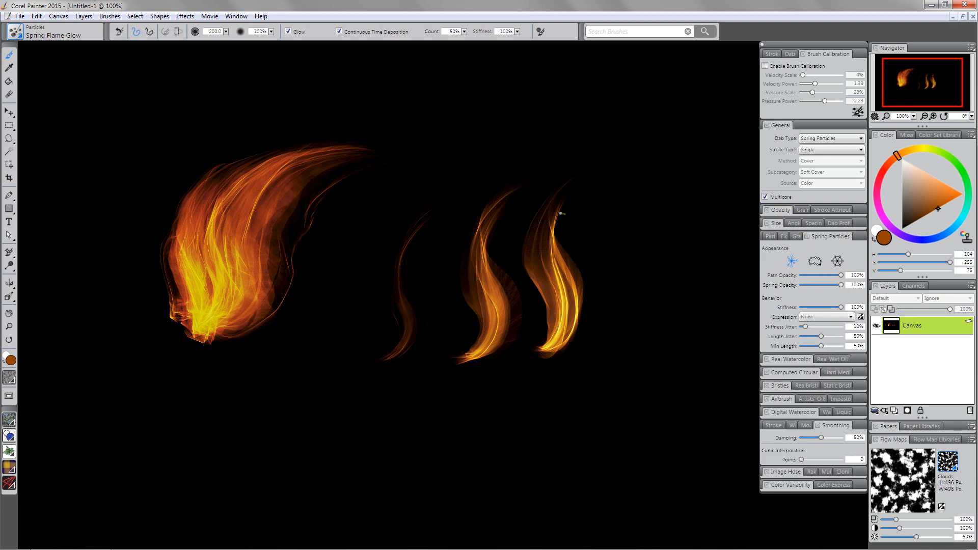
{"action": "mouse_move", "coordinate": [621, 381]}
{"action": "left_mouse_down"}
{"action": "mouse_move", "coordinate": [644, 340]}
{"action": "mouse_move", "coordinate": [607, 275]}
{"action": "mouse_move", "coordinate": [606, 236]}
{"action": "left_mouse_up"}
{"action": "mouse_move", "coordinate": [609, 394]}
{"action": "left_mouse_down"}
{"action": "mouse_move", "coordinate": [629, 389]}
{"action": "mouse_move", "coordinate": [654, 356]}
{"action": "mouse_move", "coordinate": [653, 320]}
{"action": "mouse_move", "coordinate": [612, 241]}
{"action": "mouse_move", "coordinate": [652, 164]}
{"action": "left_mouse_up"}
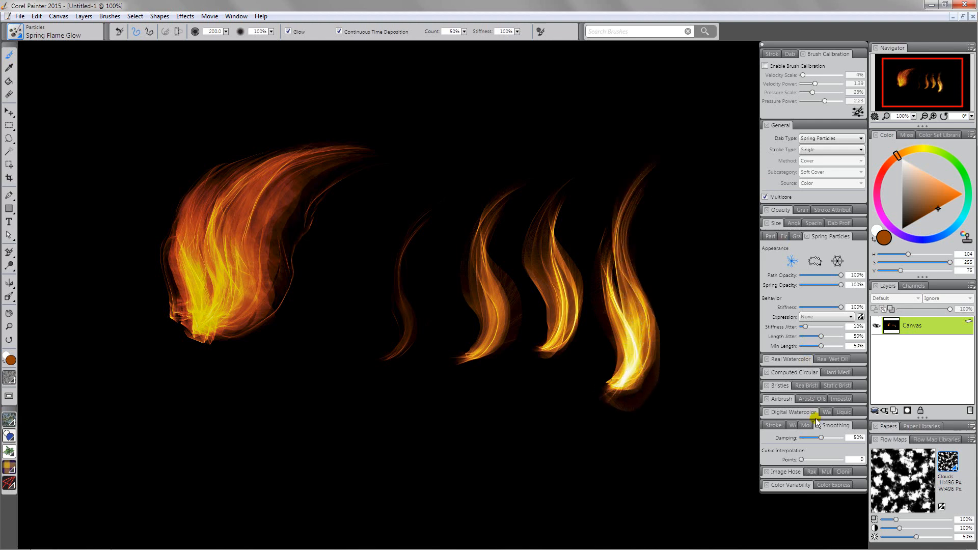
Set the smoothing damping to 100% and paint a test flame below the large flame
{"action": "left_click", "coordinate": [829, 237]}
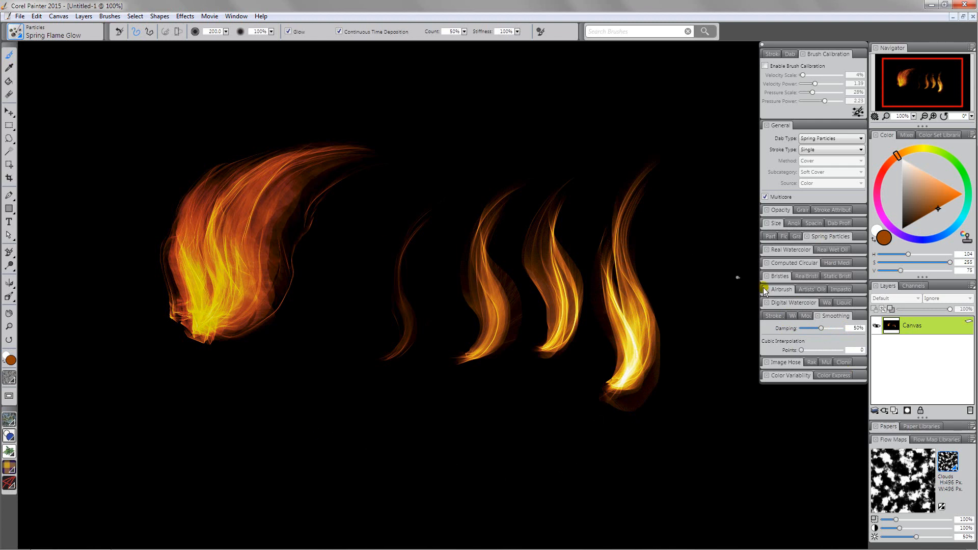
{"action": "left_click_drag", "start_coordinate": [820, 328], "coordinate": [860, 331]}
{"action": "mouse_move", "coordinate": [294, 432]}
{"action": "left_mouse_down"}
{"action": "mouse_move", "coordinate": [327, 414]}
{"action": "mouse_move", "coordinate": [344, 387]}
{"action": "mouse_move", "coordinate": [339, 352]}
{"action": "mouse_move", "coordinate": [316, 322]}
{"action": "mouse_move", "coordinate": [308, 264]}
{"action": "mouse_move", "coordinate": [352, 224]}
{"action": "left_mouse_up"}
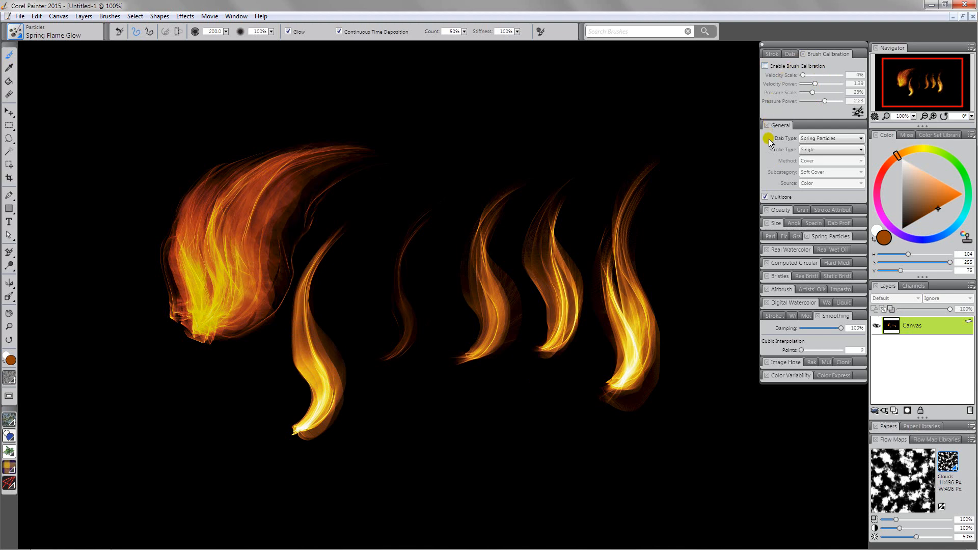
Enable brush calibration with velocity scale 100%, velocity power 1, pressure scale 100% and pressure power 4, testing it with flame strokes
{"action": "left_click", "coordinate": [765, 65]}
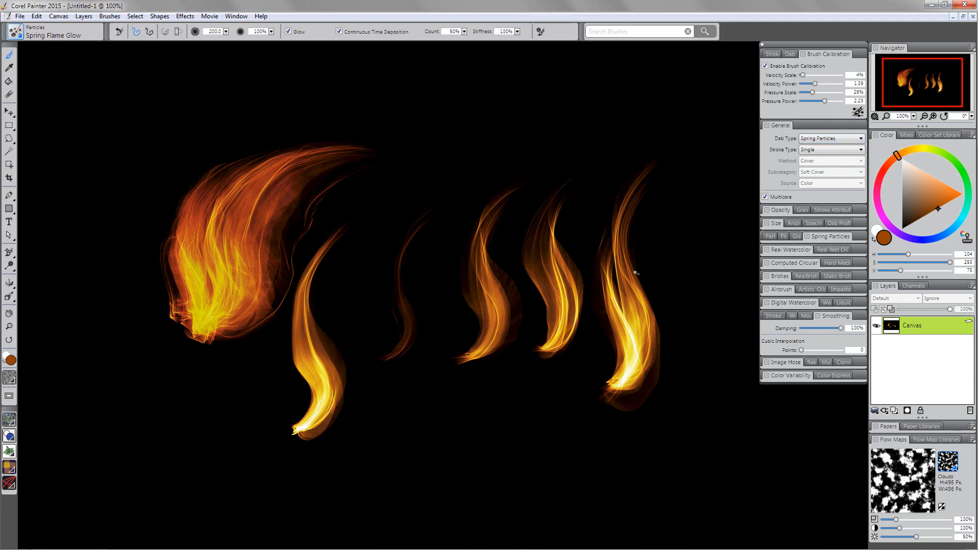
{"action": "mouse_move", "coordinate": [383, 467]}
{"action": "left_mouse_down"}
{"action": "mouse_move", "coordinate": [410, 421]}
{"action": "mouse_move", "coordinate": [409, 391]}
{"action": "mouse_move", "coordinate": [374, 350]}
{"action": "mouse_move", "coordinate": [377, 292]}
{"action": "left_mouse_up"}
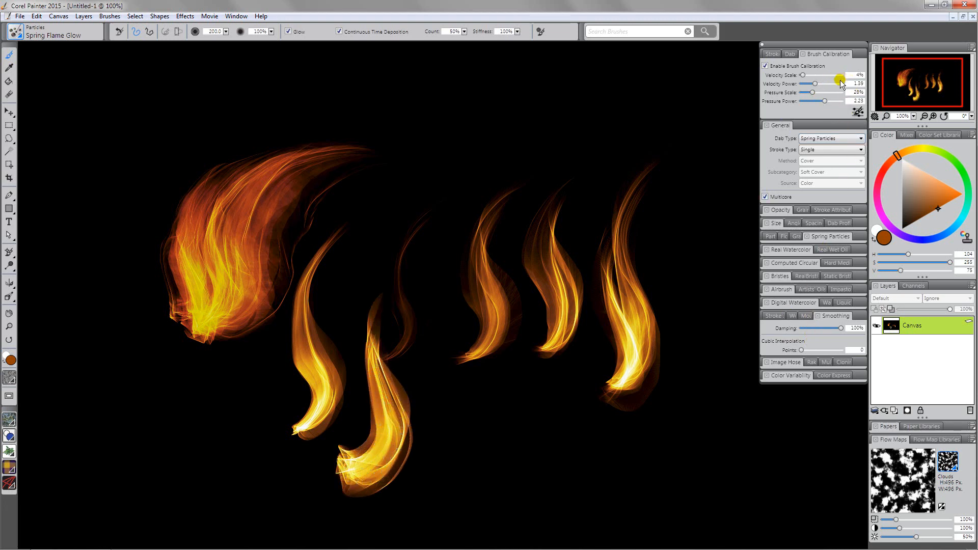
{"action": "left_click", "coordinate": [802, 75]}
{"action": "left_click_drag", "start_coordinate": [803, 75], "coordinate": [861, 93]}
{"action": "left_click", "coordinate": [856, 83]}
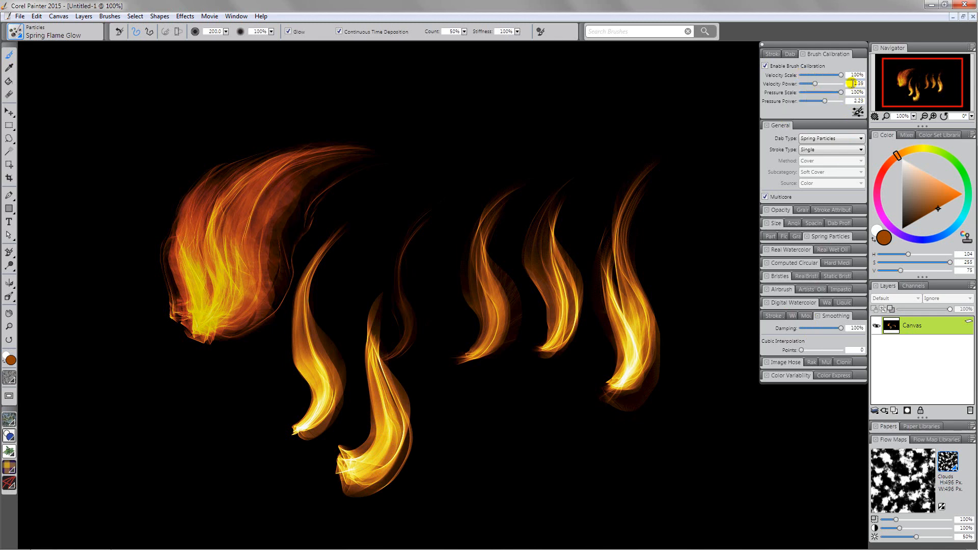
{"action": "type", "text": "1"}
{"action": "left_click", "coordinate": [856, 100]}
{"action": "type", "text": "4"}
{"action": "key", "text": "Return"}
{"action": "mouse_move", "coordinate": [449, 466]}
{"action": "left_mouse_down"}
{"action": "mouse_move", "coordinate": [472, 424]}
{"action": "mouse_move", "coordinate": [426, 320]}
{"action": "mouse_move", "coordinate": [437, 283]}
{"action": "left_mouse_up"}
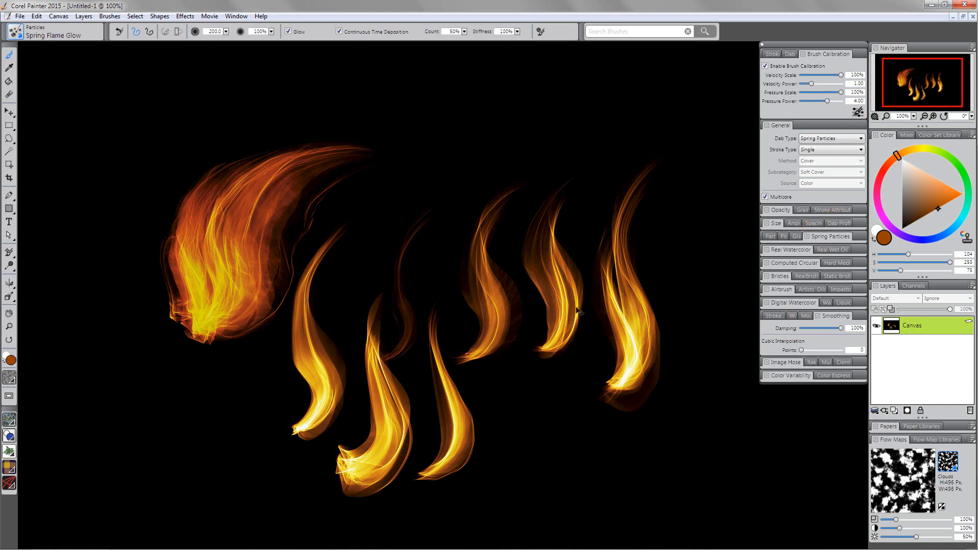
Clear the canvas and paint long curved test strokes with the calibrated flame brush
{"action": "key", "text": "Delete"}
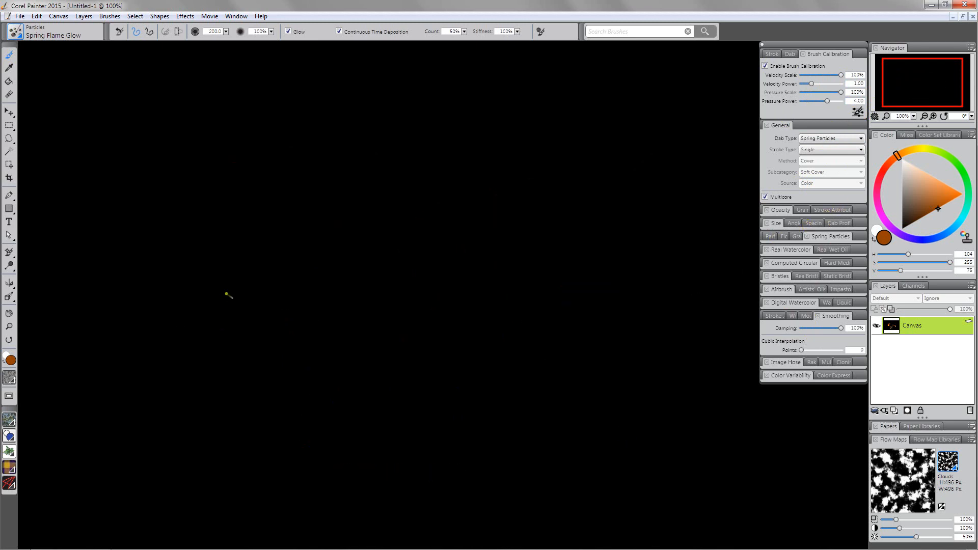
{"action": "mouse_move", "coordinate": [232, 353]}
{"action": "left_mouse_down"}
{"action": "mouse_move", "coordinate": [231, 311]}
{"action": "mouse_move", "coordinate": [192, 219]}
{"action": "mouse_move", "coordinate": [210, 191]}
{"action": "left_mouse_up"}
{"action": "mouse_move", "coordinate": [235, 356]}
{"action": "left_mouse_down"}
{"action": "mouse_move", "coordinate": [243, 305]}
{"action": "mouse_move", "coordinate": [208, 192]}
{"action": "mouse_move", "coordinate": [324, 126]}
{"action": "mouse_move", "coordinate": [432, 240]}
{"action": "mouse_move", "coordinate": [515, 349]}
{"action": "mouse_move", "coordinate": [655, 212]}
{"action": "mouse_move", "coordinate": [684, 65]}
{"action": "mouse_move", "coordinate": [762, 214]}
{"action": "mouse_move", "coordinate": [618, 422]}
{"action": "mouse_move", "coordinate": [397, 384]}
{"action": "mouse_move", "coordinate": [375, 276]}
{"action": "mouse_move", "coordinate": [443, 190]}
{"action": "left_mouse_up"}
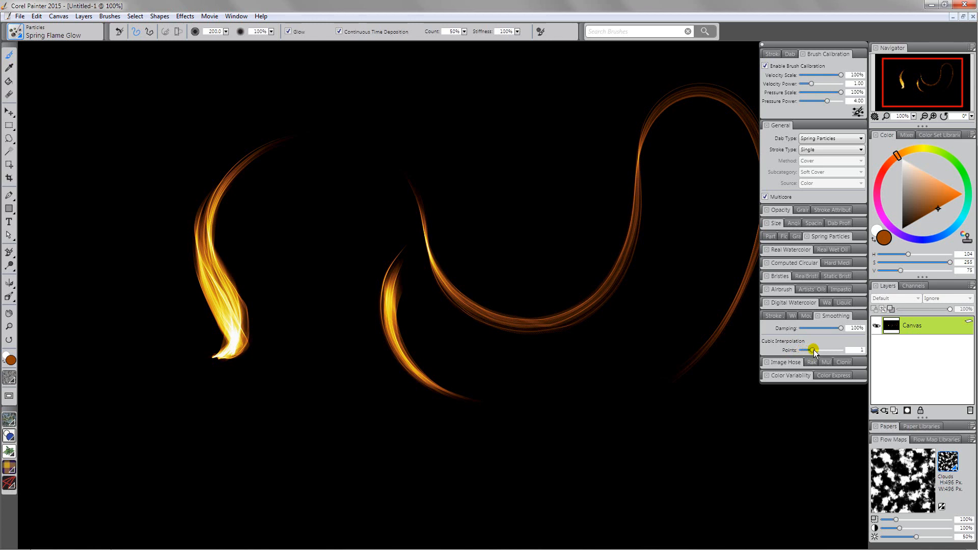
Set the cubic interpolation points to 1 and paint a row of five short flames across the lower canvas
{"action": "mouse_move", "coordinate": [252, 417]}
{"action": "left_mouse_down"}
{"action": "mouse_move", "coordinate": [308, 384]}
{"action": "mouse_move", "coordinate": [298, 290]}
{"action": "left_mouse_up"}
{"action": "mouse_move", "coordinate": [352, 432]}
{"action": "left_mouse_down"}
{"action": "mouse_move", "coordinate": [329, 417]}
{"action": "mouse_move", "coordinate": [341, 345]}
{"action": "mouse_move", "coordinate": [319, 240]}
{"action": "left_mouse_up"}
{"action": "left_click_drag", "start_coordinate": [396, 463], "coordinate": [359, 303]}
{"action": "mouse_move", "coordinate": [509, 466]}
{"action": "left_mouse_down"}
{"action": "mouse_move", "coordinate": [520, 411]}
{"action": "mouse_move", "coordinate": [471, 353]}
{"action": "mouse_move", "coordinate": [475, 339]}
{"action": "left_mouse_up"}
{"action": "mouse_move", "coordinate": [581, 474]}
{"action": "left_mouse_down"}
{"action": "mouse_move", "coordinate": [580, 427]}
{"action": "mouse_move", "coordinate": [534, 332]}
{"action": "left_mouse_up"}
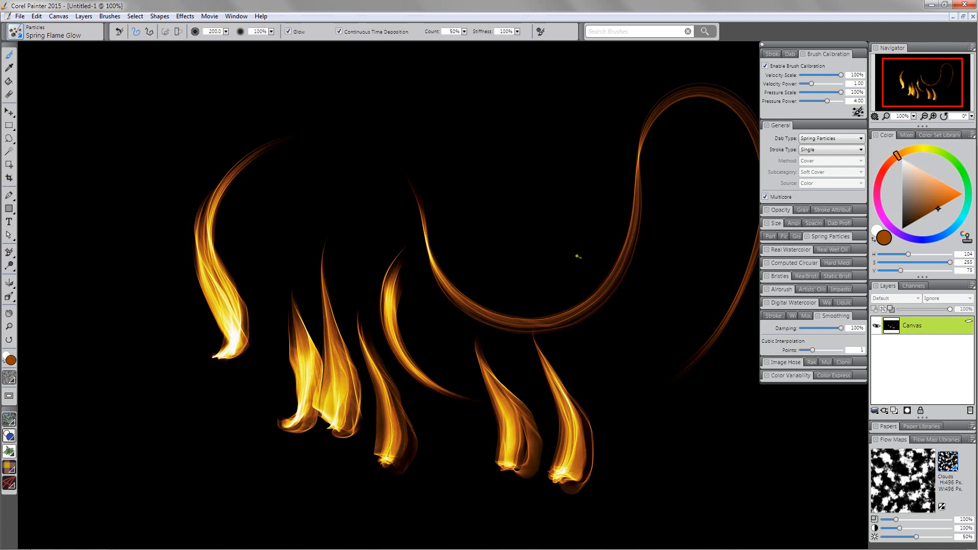
Clear the canvas and paint two short flames, one with the color at value 41 and the other darkened to value 27
{"action": "key", "text": "Delete"}
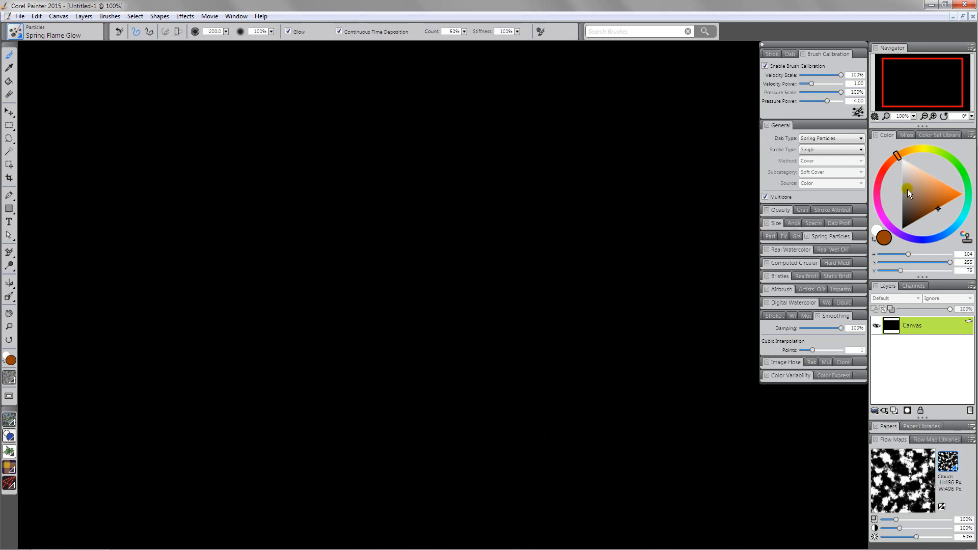
{"action": "left_click_drag", "start_coordinate": [926, 206], "coordinate": [924, 219]}
{"action": "left_click_drag", "start_coordinate": [900, 157], "coordinate": [897, 160]}
{"action": "mouse_move", "coordinate": [339, 382]}
{"action": "left_mouse_down"}
{"action": "mouse_move", "coordinate": [345, 338]}
{"action": "mouse_move", "coordinate": [326, 300]}
{"action": "mouse_move", "coordinate": [338, 200]}
{"action": "left_mouse_up"}
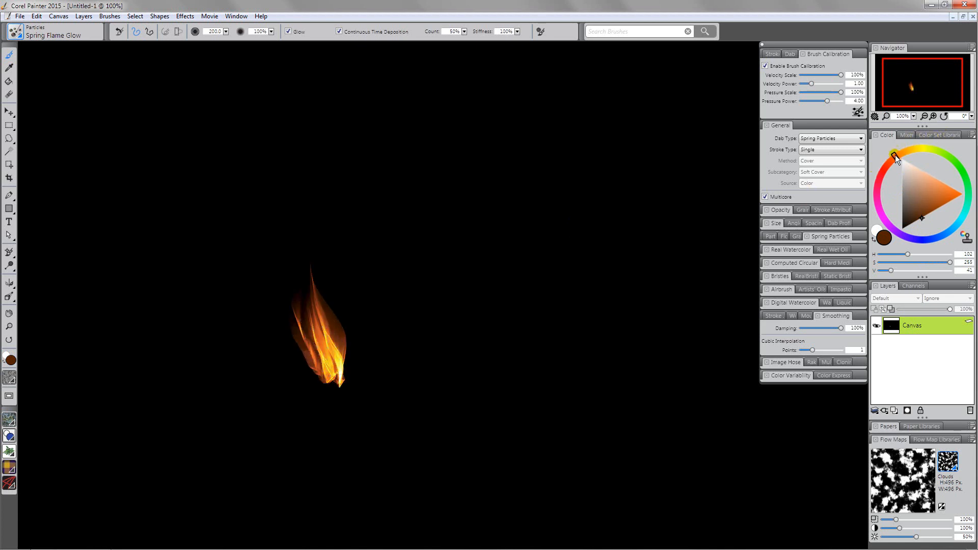
{"action": "left_click_drag", "start_coordinate": [916, 219], "coordinate": [916, 224]}
{"action": "mouse_move", "coordinate": [466, 378]}
{"action": "left_mouse_down"}
{"action": "mouse_move", "coordinate": [465, 310]}
{"action": "mouse_move", "coordinate": [400, 248]}
{"action": "left_mouse_up"}
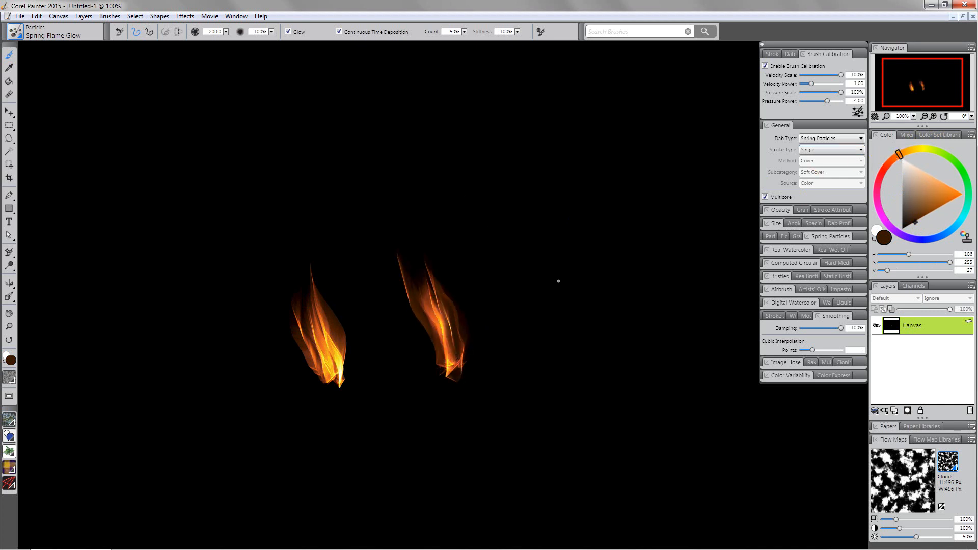
Paint two more curved flames in the empty area beside the existing pair, extending the row of test flames
{"action": "mouse_move", "coordinate": [498, 375]}
{"action": "left_mouse_down"}
{"action": "mouse_move", "coordinate": [500, 316]}
{"action": "mouse_move", "coordinate": [478, 263]}
{"action": "mouse_move", "coordinate": [459, 247]}
{"action": "left_mouse_up"}
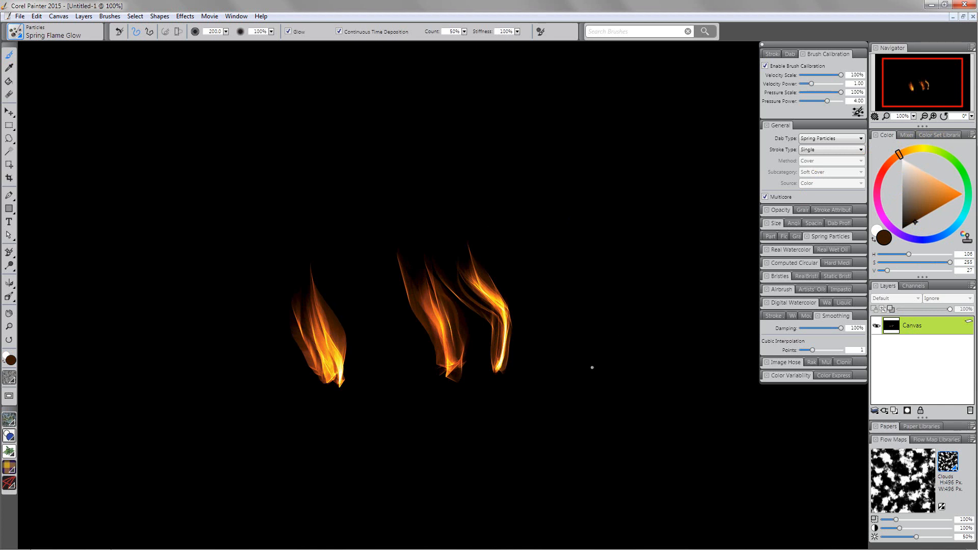
{"action": "mouse_move", "coordinate": [592, 367]}
{"action": "left_mouse_down"}
{"action": "mouse_move", "coordinate": [567, 353]}
{"action": "mouse_move", "coordinate": [555, 299]}
{"action": "mouse_move", "coordinate": [522, 236]}
{"action": "left_mouse_up"}
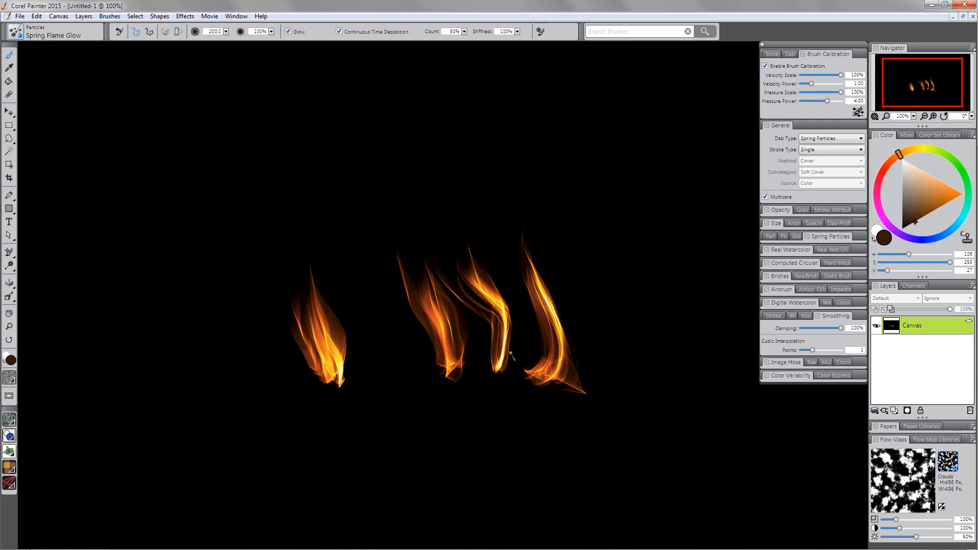
Clear the canvas and build up one long S-shaped flame with three overlapping strokes across the middle
{"action": "key", "text": "ctrl+a"}
{"action": "key", "text": "Delete"}
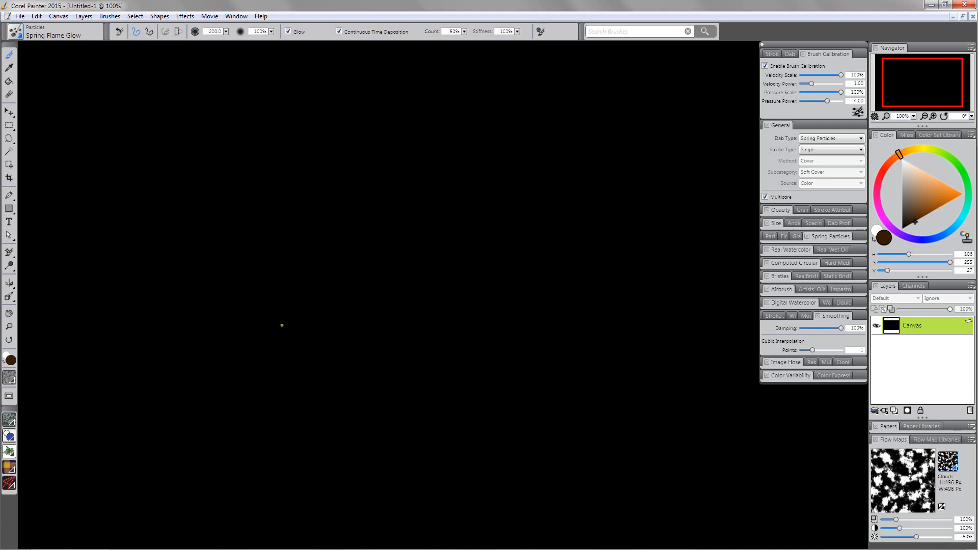
{"action": "mouse_move", "coordinate": [282, 325]}
{"action": "left_mouse_down"}
{"action": "mouse_move", "coordinate": [266, 250]}
{"action": "mouse_move", "coordinate": [290, 210]}
{"action": "mouse_move", "coordinate": [323, 195]}
{"action": "mouse_move", "coordinate": [361, 203]}
{"action": "mouse_move", "coordinate": [438, 282]}
{"action": "mouse_move", "coordinate": [499, 312]}
{"action": "mouse_move", "coordinate": [570, 329]}
{"action": "mouse_move", "coordinate": [649, 305]}
{"action": "mouse_move", "coordinate": [720, 214]}
{"action": "left_mouse_up"}
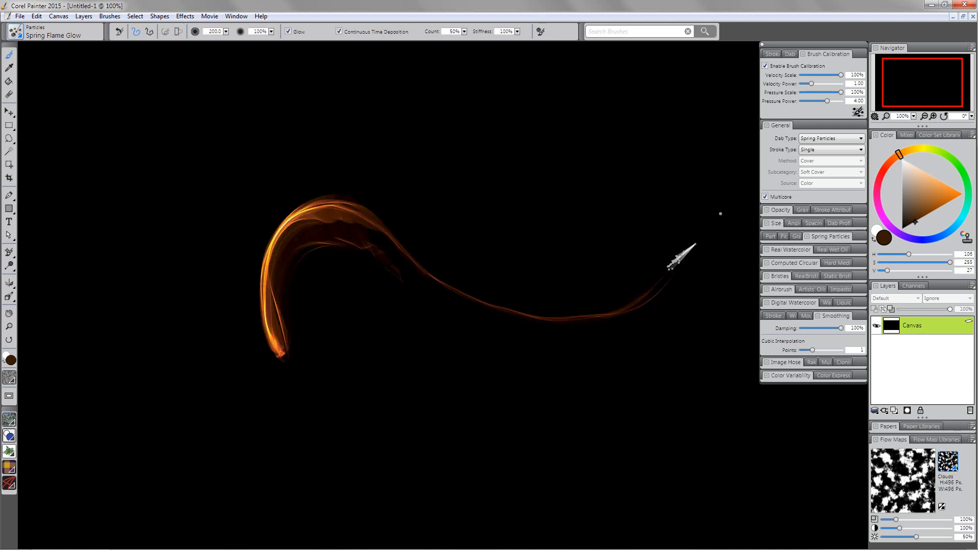
{"action": "mouse_move", "coordinate": [283, 371]}
{"action": "left_mouse_down"}
{"action": "mouse_move", "coordinate": [282, 262]}
{"action": "mouse_move", "coordinate": [297, 235]}
{"action": "mouse_move", "coordinate": [336, 208]}
{"action": "mouse_move", "coordinate": [381, 206]}
{"action": "mouse_move", "coordinate": [502, 311]}
{"action": "mouse_move", "coordinate": [597, 319]}
{"action": "mouse_move", "coordinate": [672, 282]}
{"action": "left_mouse_up"}
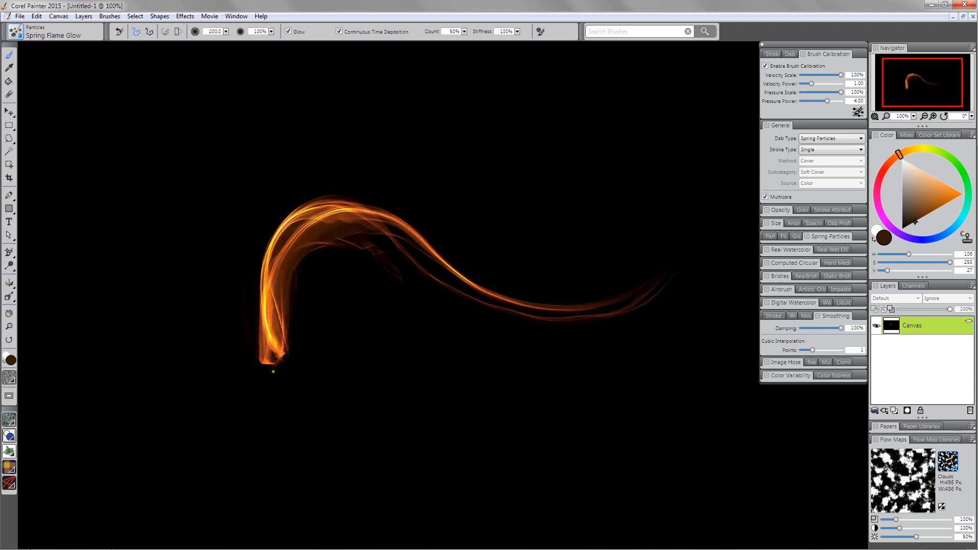
{"action": "mouse_move", "coordinate": [273, 371]}
{"action": "left_mouse_down"}
{"action": "mouse_move", "coordinate": [291, 327]}
{"action": "mouse_move", "coordinate": [292, 240]}
{"action": "mouse_move", "coordinate": [330, 206]}
{"action": "mouse_move", "coordinate": [424, 222]}
{"action": "mouse_move", "coordinate": [524, 305]}
{"action": "mouse_move", "coordinate": [583, 327]}
{"action": "mouse_move", "coordinate": [678, 311]}
{"action": "mouse_move", "coordinate": [723, 237]}
{"action": "left_mouse_up"}
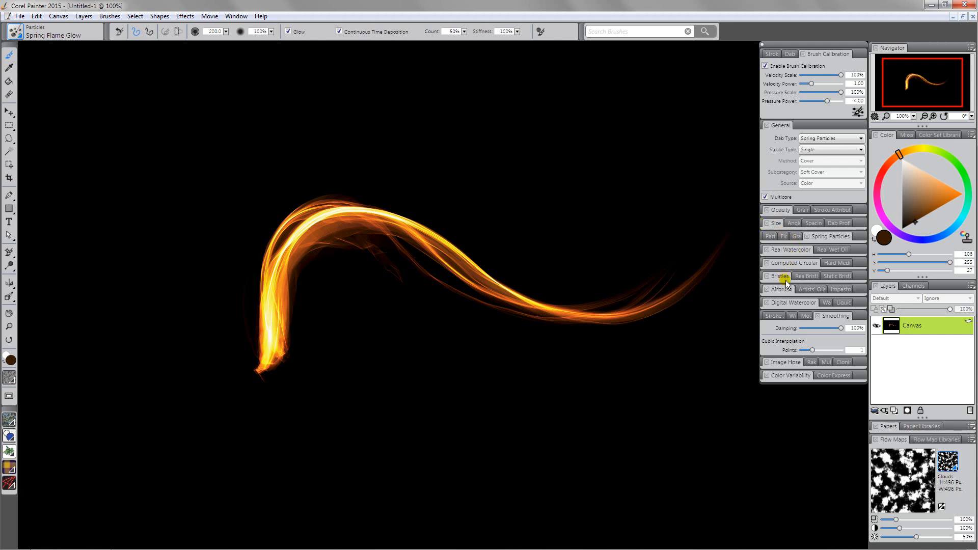
Show the general particle settings and paint short test flames in varied directions above and below the S-shaped stroke
{"action": "left_click", "coordinate": [771, 237]}
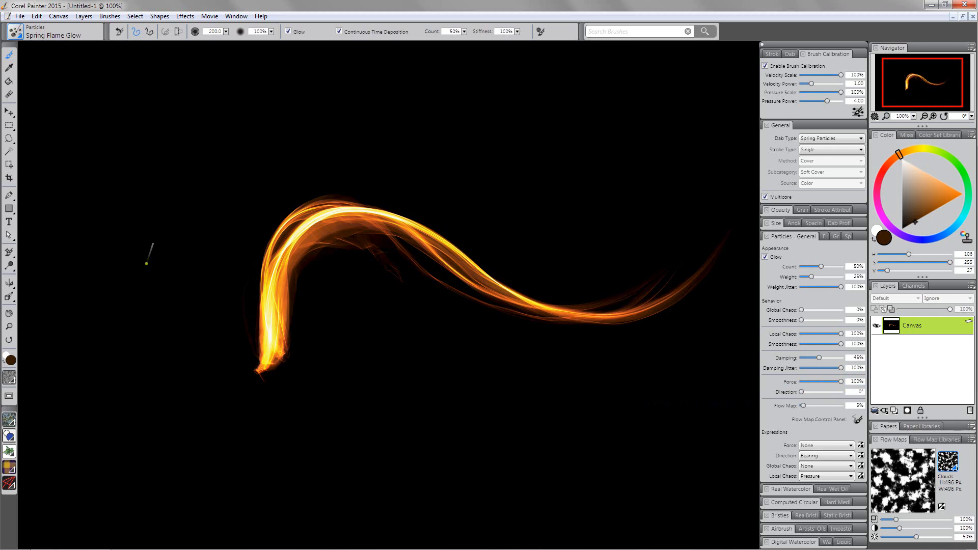
{"action": "mouse_move", "coordinate": [148, 253]}
{"action": "left_mouse_down"}
{"action": "mouse_move", "coordinate": [152, 261]}
{"action": "mouse_move", "coordinate": [183, 150]}
{"action": "mouse_move", "coordinate": [222, 104]}
{"action": "mouse_move", "coordinate": [257, 85]}
{"action": "left_mouse_up"}
{"action": "mouse_move", "coordinate": [321, 109]}
{"action": "left_mouse_down"}
{"action": "mouse_move", "coordinate": [291, 147]}
{"action": "mouse_move", "coordinate": [284, 174]}
{"action": "left_mouse_up"}
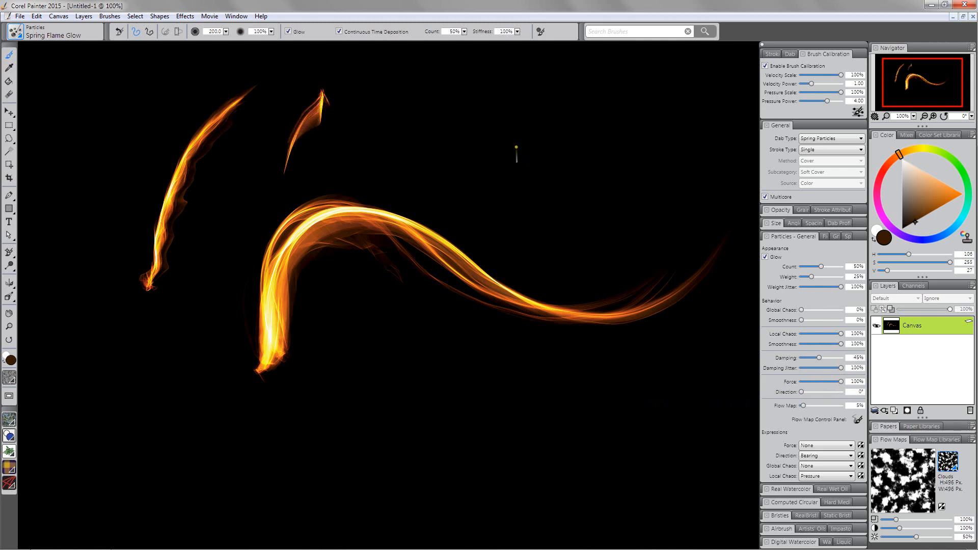
{"action": "left_click_drag", "start_coordinate": [515, 155], "coordinate": [517, 173]}
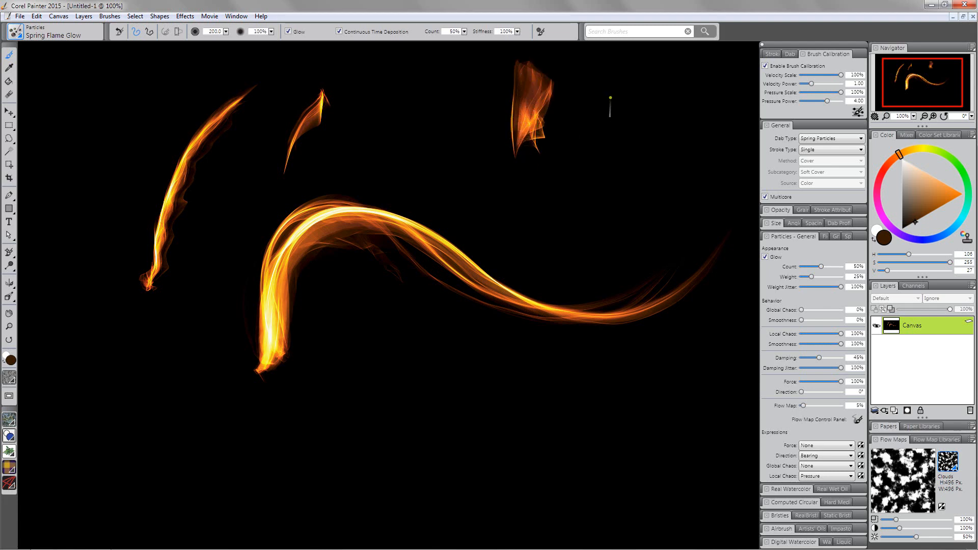
{"action": "left_click_drag", "start_coordinate": [605, 86], "coordinate": [598, 259]}
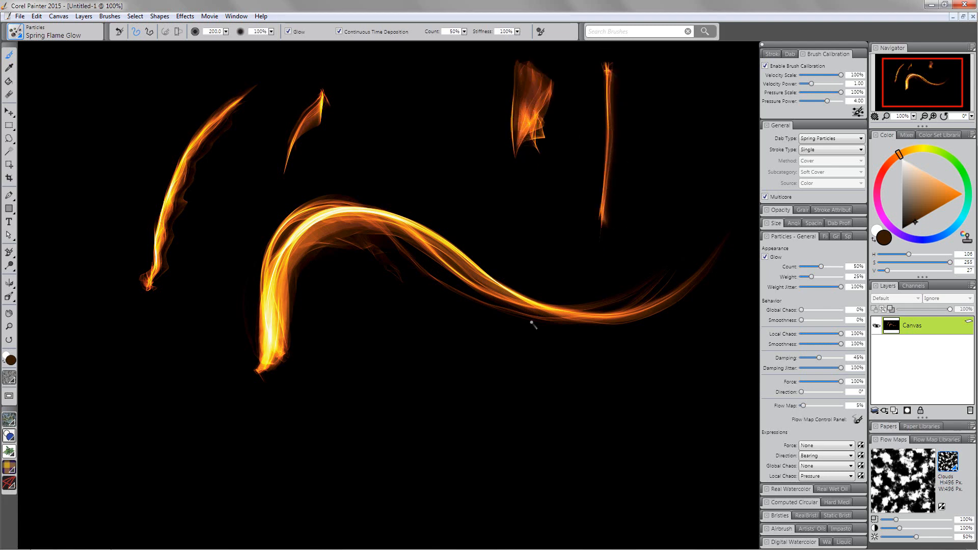
{"action": "mouse_move", "coordinate": [442, 509]}
{"action": "left_mouse_down"}
{"action": "mouse_move", "coordinate": [442, 451]}
{"action": "mouse_move", "coordinate": [416, 407]}
{"action": "mouse_move", "coordinate": [409, 345]}
{"action": "left_mouse_up"}
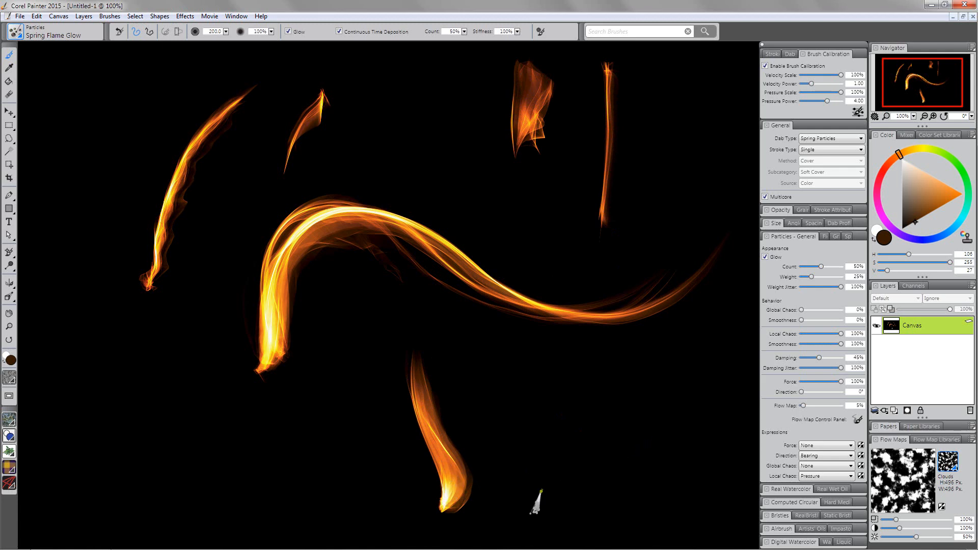
{"action": "mouse_move", "coordinate": [541, 492]}
{"action": "left_mouse_down"}
{"action": "mouse_move", "coordinate": [547, 446]}
{"action": "mouse_move", "coordinate": [519, 395]}
{"action": "mouse_move", "coordinate": [557, 356]}
{"action": "left_mouse_up"}
{"action": "mouse_move", "coordinate": [568, 542]}
{"action": "left_mouse_down"}
{"action": "mouse_move", "coordinate": [564, 451]}
{"action": "mouse_move", "coordinate": [542, 428]}
{"action": "mouse_move", "coordinate": [531, 386]}
{"action": "mouse_move", "coordinate": [580, 347]}
{"action": "left_mouse_up"}
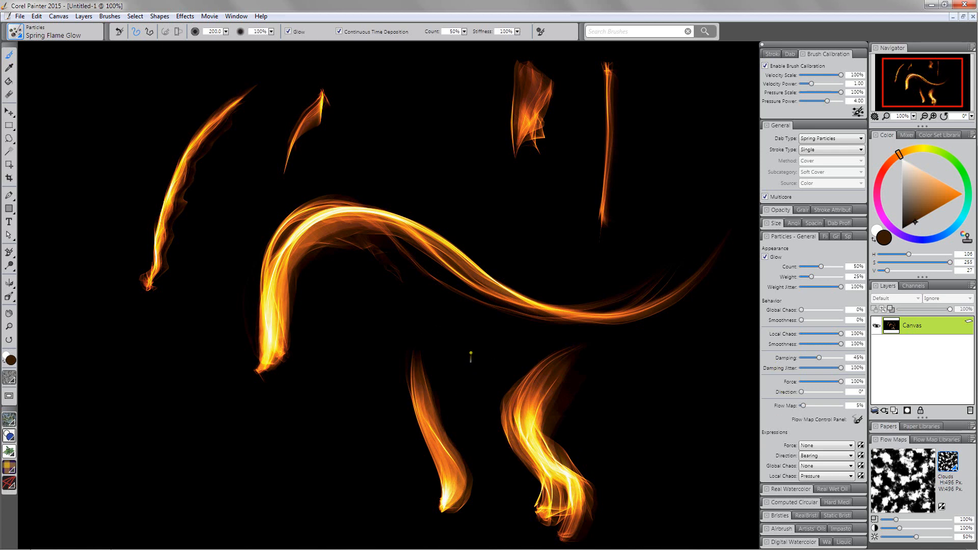
Clear the canvas and paint a bright diagonal flame streak from upper left to lower right with three overlapping strokes
{"action": "key", "text": "Delete"}
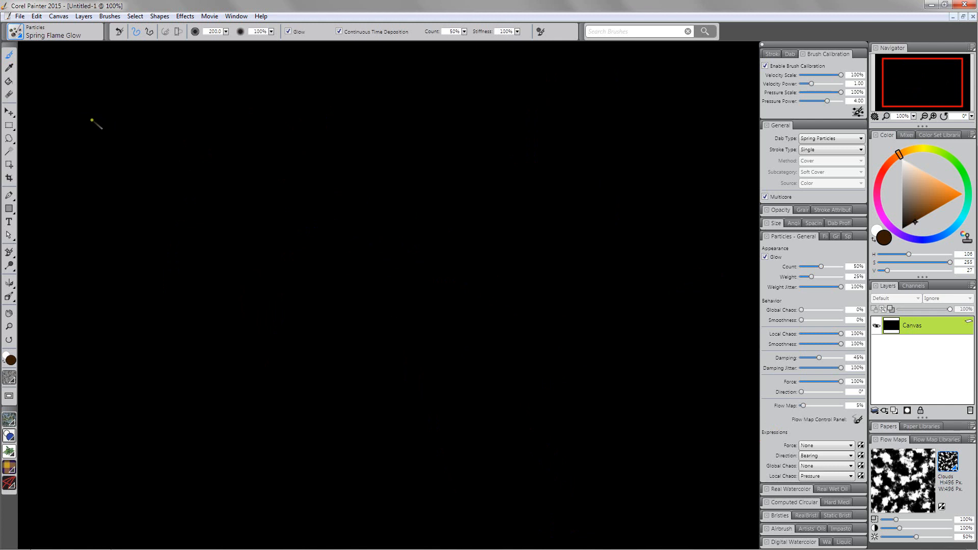
{"action": "mouse_move", "coordinate": [94, 124]}
{"action": "left_mouse_down"}
{"action": "mouse_move", "coordinate": [195, 191]}
{"action": "mouse_move", "coordinate": [459, 390]}
{"action": "mouse_move", "coordinate": [668, 527]}
{"action": "left_mouse_up"}
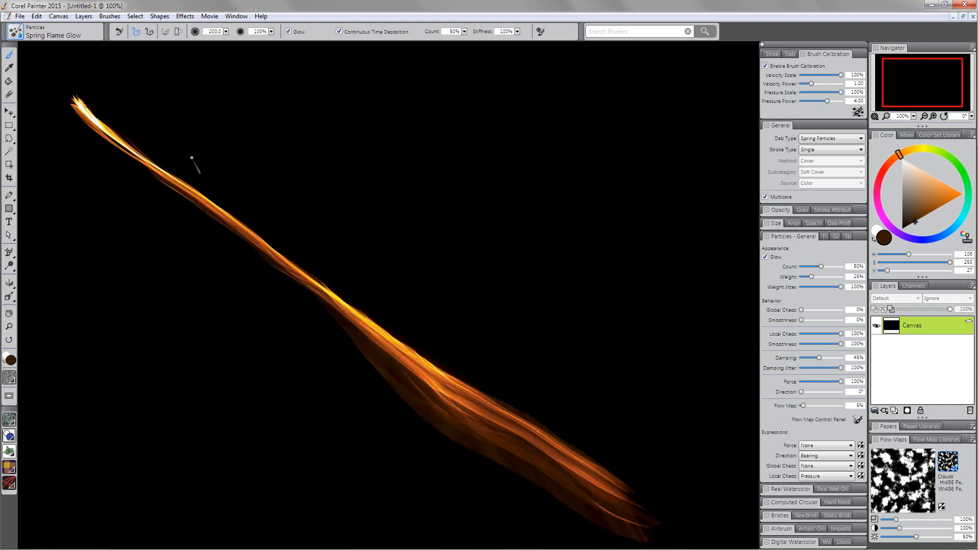
{"action": "mouse_move", "coordinate": [77, 101]}
{"action": "left_mouse_down"}
{"action": "mouse_move", "coordinate": [266, 264]}
{"action": "mouse_move", "coordinate": [363, 322]}
{"action": "mouse_move", "coordinate": [447, 398]}
{"action": "mouse_move", "coordinate": [685, 536]}
{"action": "left_mouse_up"}
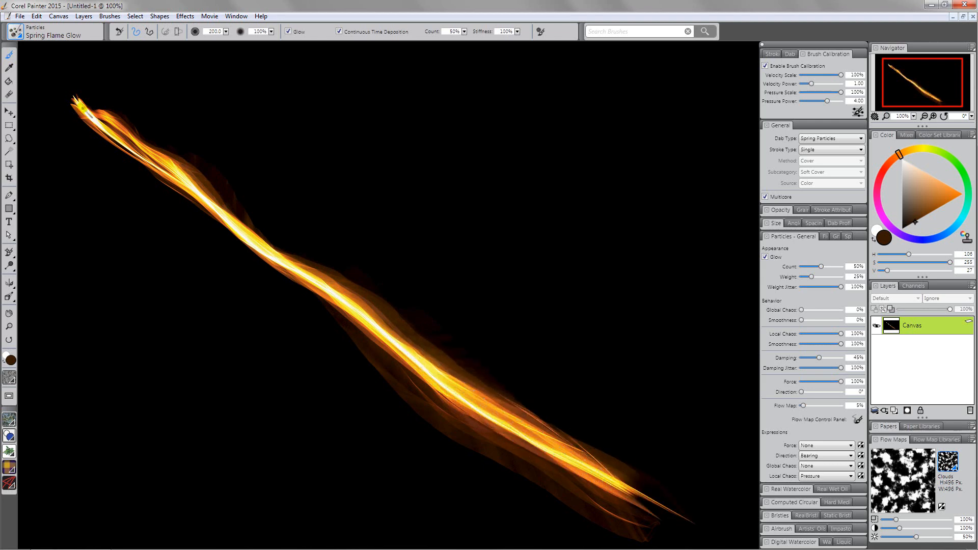
{"action": "mouse_move", "coordinate": [77, 100]}
{"action": "left_mouse_down"}
{"action": "mouse_move", "coordinate": [113, 114]}
{"action": "mouse_move", "coordinate": [180, 198]}
{"action": "mouse_move", "coordinate": [247, 239]}
{"action": "mouse_move", "coordinate": [281, 247]}
{"action": "mouse_move", "coordinate": [446, 381]}
{"action": "mouse_move", "coordinate": [628, 473]}
{"action": "mouse_move", "coordinate": [662, 509]}
{"action": "left_mouse_up"}
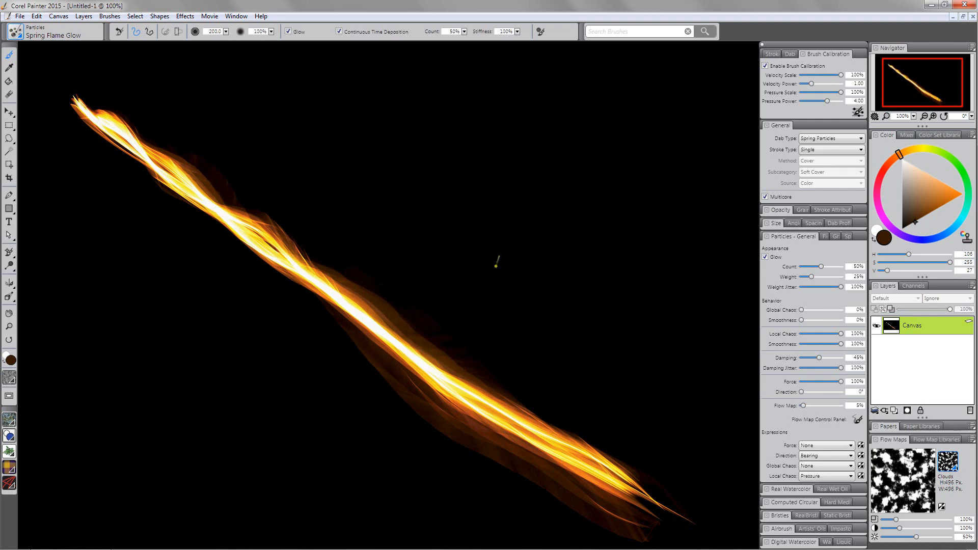
Build up a tall, dense flame above the diagonal streak with overlapping upward strokes
{"action": "left_click_drag", "start_coordinate": [499, 275], "coordinate": [495, 87]}
{"action": "mouse_move", "coordinate": [504, 277]}
{"action": "left_mouse_down"}
{"action": "mouse_move", "coordinate": [495, 239]}
{"action": "mouse_move", "coordinate": [508, 190]}
{"action": "mouse_move", "coordinate": [495, 133]}
{"action": "mouse_move", "coordinate": [504, 102]}
{"action": "left_mouse_up"}
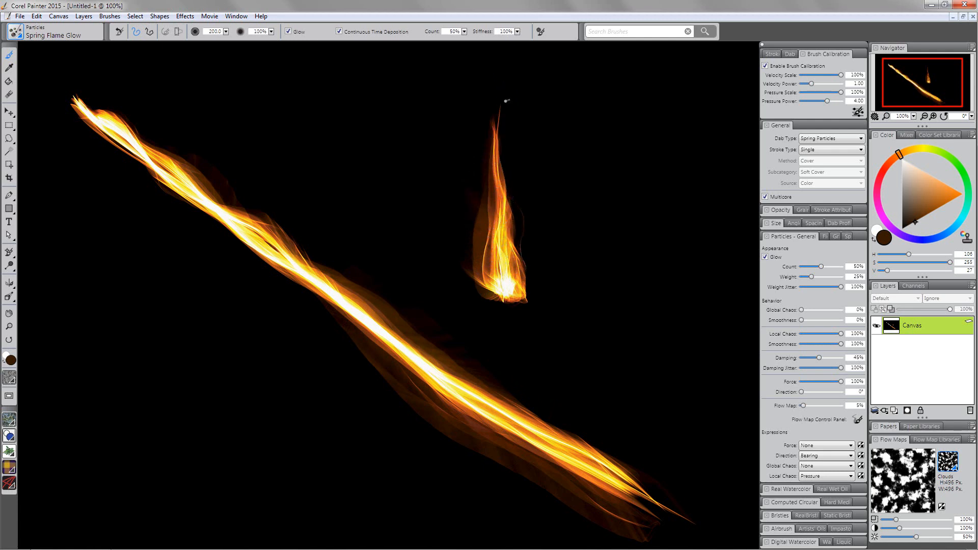
{"action": "mouse_move", "coordinate": [509, 298]}
{"action": "left_mouse_down"}
{"action": "mouse_move", "coordinate": [522, 212]}
{"action": "mouse_move", "coordinate": [511, 130]}
{"action": "left_mouse_up"}
{"action": "mouse_move", "coordinate": [507, 300]}
{"action": "left_mouse_down"}
{"action": "mouse_move", "coordinate": [477, 212]}
{"action": "mouse_move", "coordinate": [487, 102]}
{"action": "left_mouse_up"}
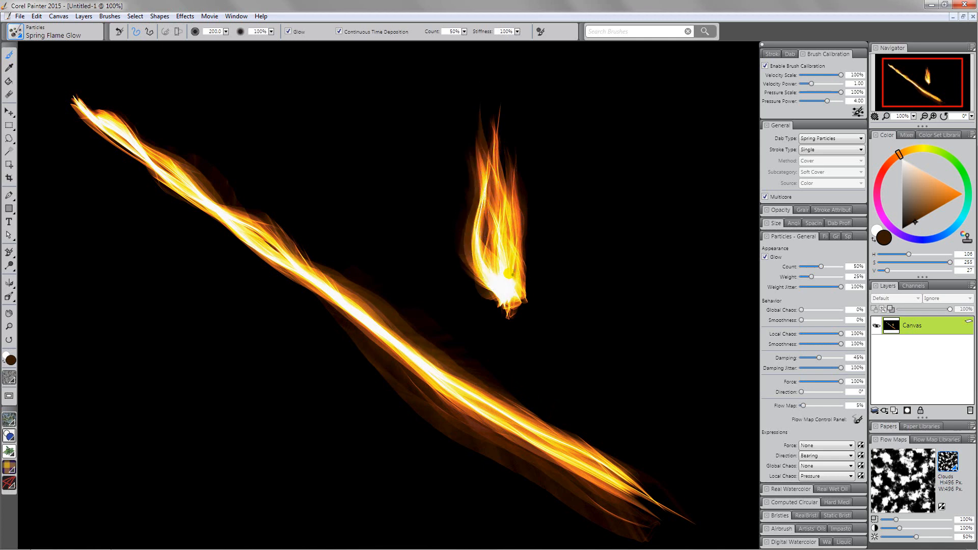
{"action": "mouse_move", "coordinate": [508, 273]}
{"action": "left_mouse_down"}
{"action": "mouse_move", "coordinate": [493, 187]}
{"action": "mouse_move", "coordinate": [527, 164]}
{"action": "mouse_move", "coordinate": [533, 121]}
{"action": "mouse_move", "coordinate": [513, 80]}
{"action": "left_mouse_up"}
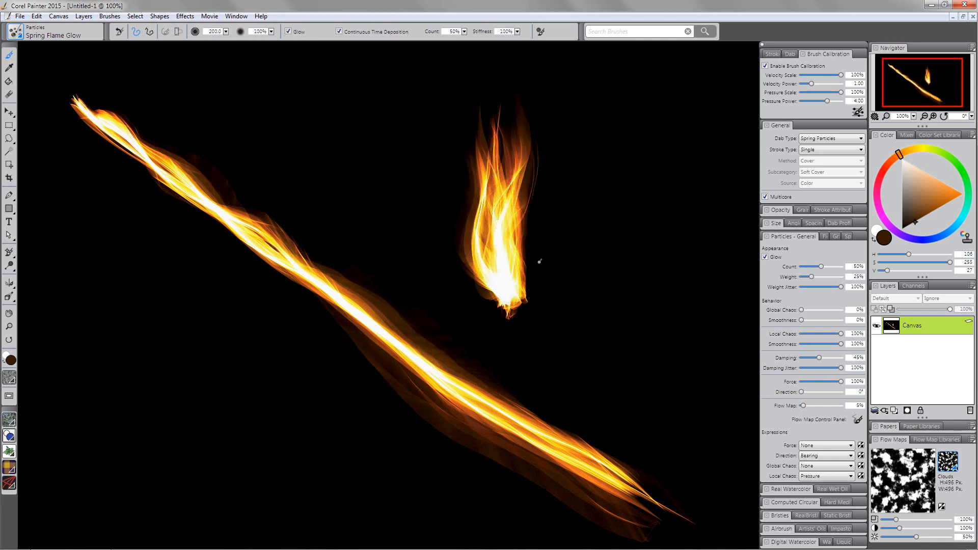
{"action": "mouse_move", "coordinate": [510, 305]}
{"action": "left_mouse_down"}
{"action": "mouse_move", "coordinate": [512, 215]}
{"action": "mouse_move", "coordinate": [547, 159]}
{"action": "mouse_move", "coordinate": [537, 66]}
{"action": "left_mouse_up"}
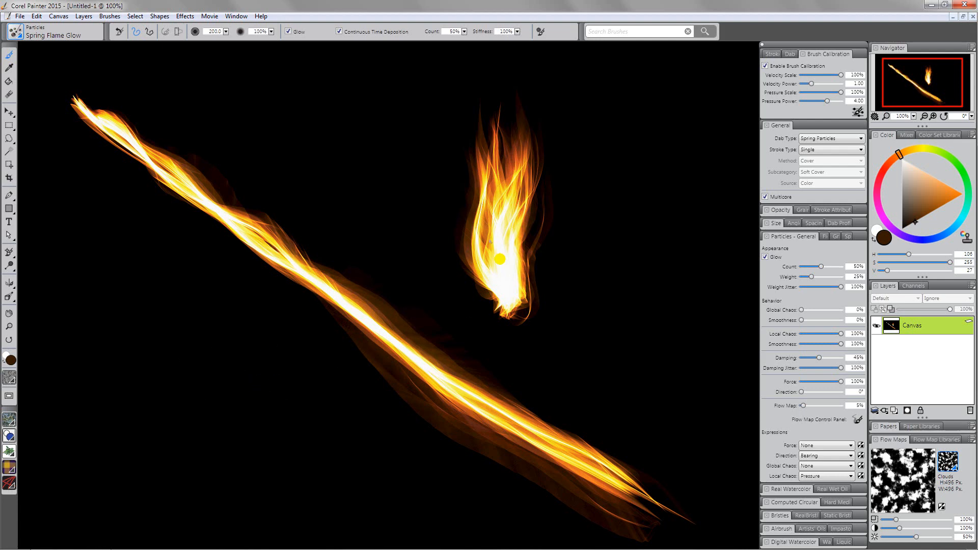
Add a new layer and paint a narrow flame on it to the right of the tall one
{"action": "left_click", "coordinate": [892, 411]}
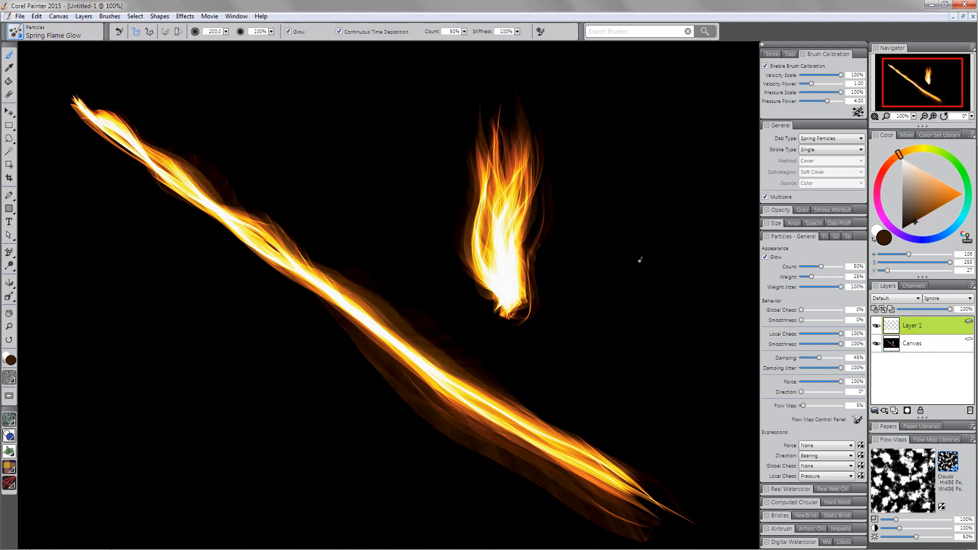
{"action": "mouse_move", "coordinate": [606, 340]}
{"action": "left_mouse_down"}
{"action": "mouse_move", "coordinate": [609, 281]}
{"action": "mouse_move", "coordinate": [597, 245]}
{"action": "mouse_move", "coordinate": [617, 198]}
{"action": "mouse_move", "coordinate": [610, 107]}
{"action": "left_mouse_up"}
{"action": "left_click_drag", "start_coordinate": [623, 355], "coordinate": [606, 232]}
Shift the brush color to hue 95 and paint two reddish flames on the layer, darkening to value 43 before the second
{"action": "left_click", "coordinate": [931, 212]}
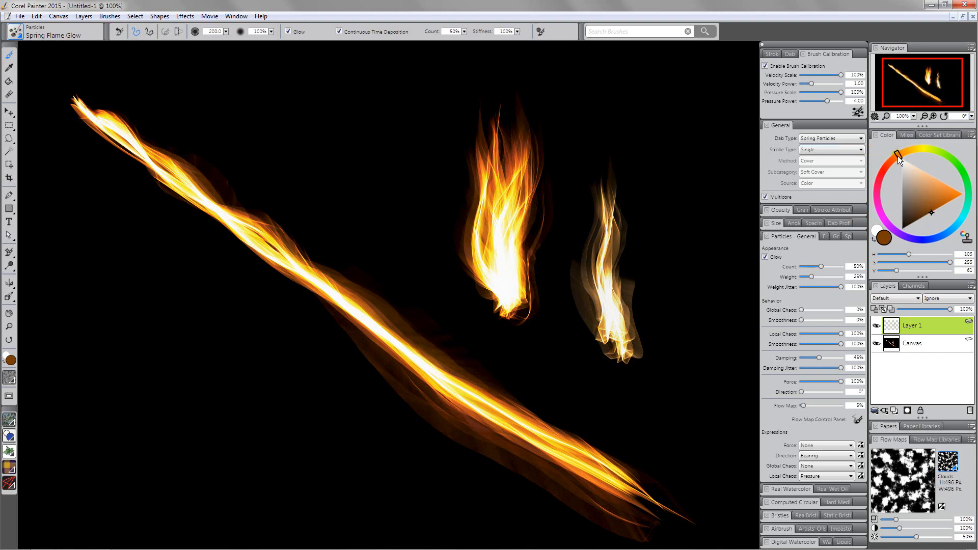
{"action": "left_click_drag", "start_coordinate": [897, 156], "coordinate": [893, 164]}
{"action": "left_click_drag", "start_coordinate": [719, 339], "coordinate": [694, 206]}
{"action": "left_click_drag", "start_coordinate": [901, 201], "coordinate": [924, 219]}
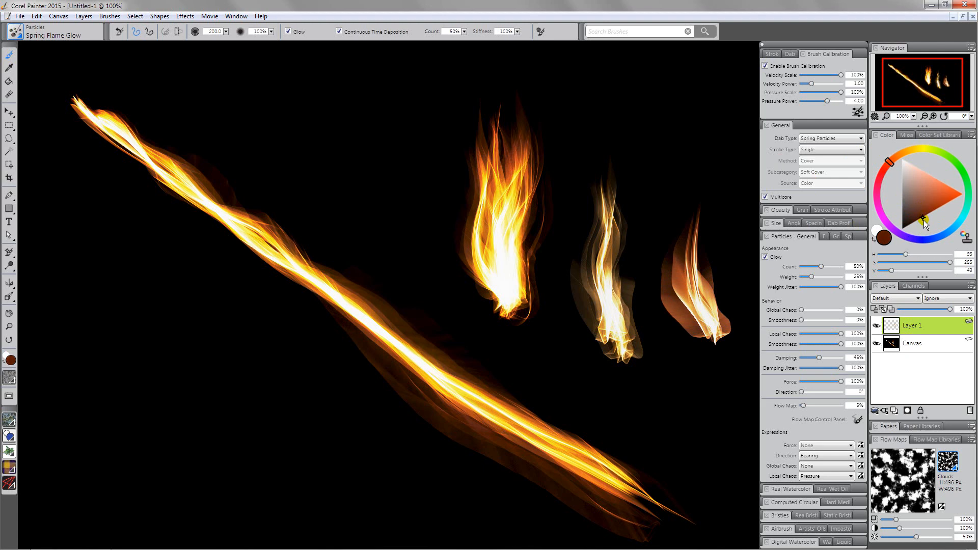
{"action": "mouse_move", "coordinate": [677, 218]}
{"action": "left_mouse_down"}
{"action": "mouse_move", "coordinate": [653, 143]}
{"action": "mouse_move", "coordinate": [660, 119]}
{"action": "left_mouse_up"}
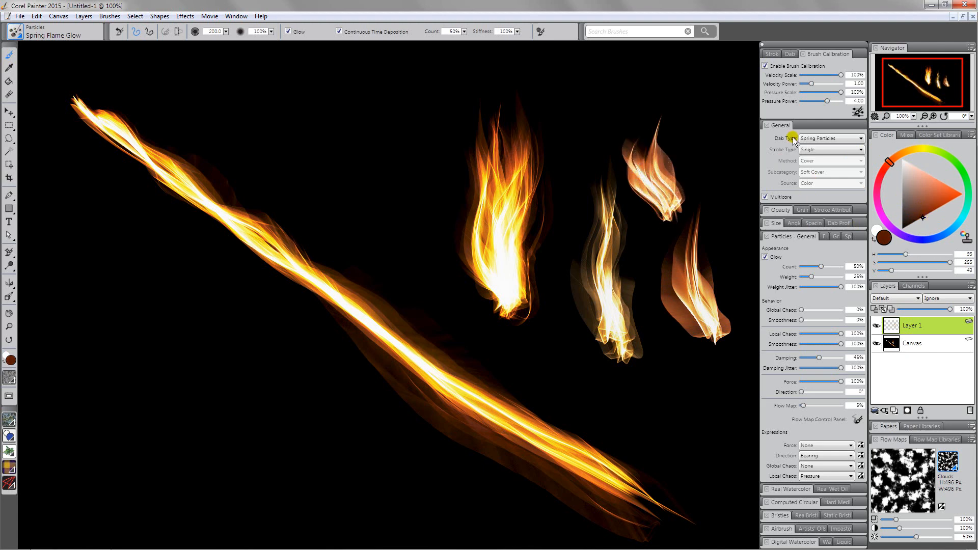
Paint a small flame with the color at saturation 146 and value 94, and another at saturation 255 and value 18
{"action": "left_click_drag", "start_coordinate": [925, 206], "coordinate": [928, 203]}
{"action": "left_click_drag", "start_coordinate": [713, 191], "coordinate": [711, 128]}
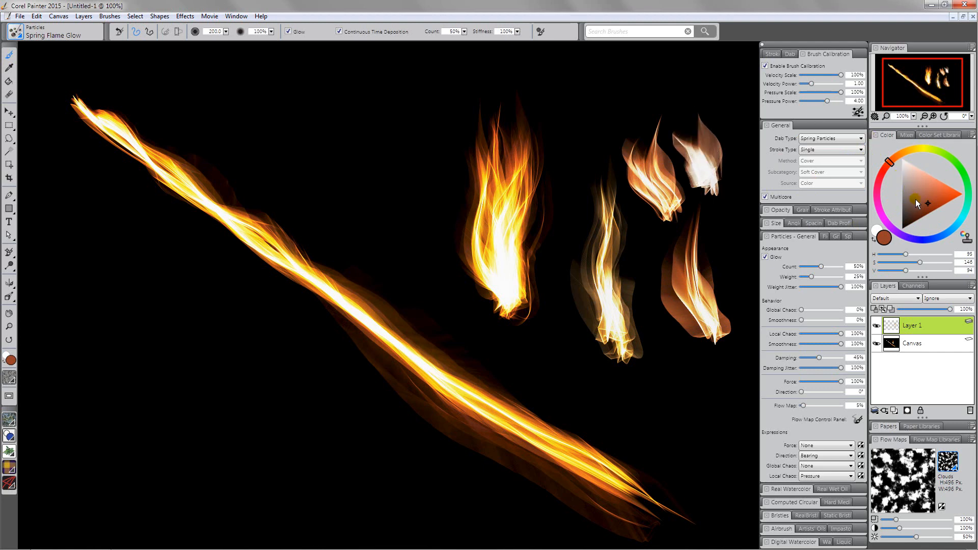
{"action": "left_click_drag", "start_coordinate": [916, 200], "coordinate": [915, 227]}
{"action": "left_click_drag", "start_coordinate": [573, 204], "coordinate": [554, 114]}
Paint three small flames left of the tall one, using hue 100, a darker value of 12, and hue 104
{"action": "left_click_drag", "start_coordinate": [893, 163], "coordinate": [896, 160]}
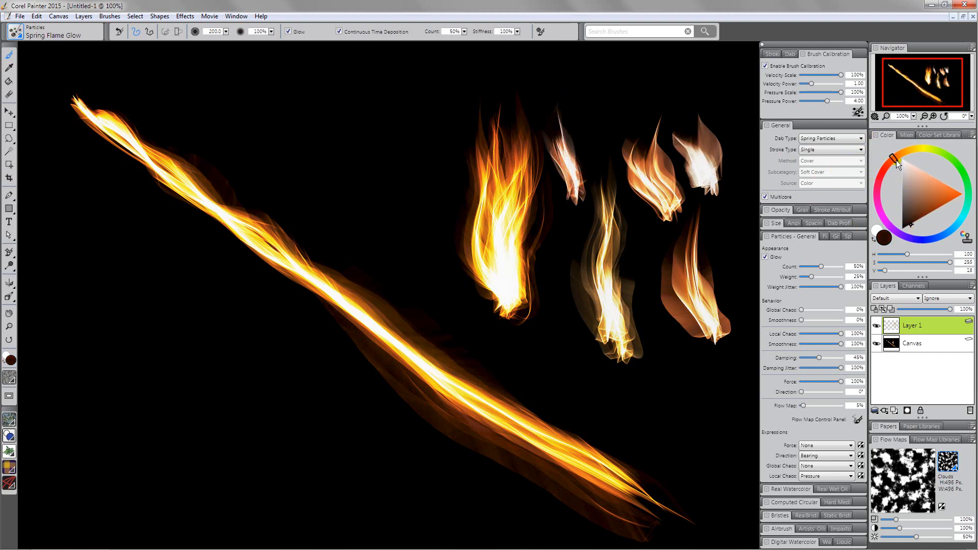
{"action": "mouse_move", "coordinate": [385, 237]}
{"action": "left_mouse_down"}
{"action": "mouse_move", "coordinate": [385, 184]}
{"action": "mouse_move", "coordinate": [363, 139]}
{"action": "left_mouse_up"}
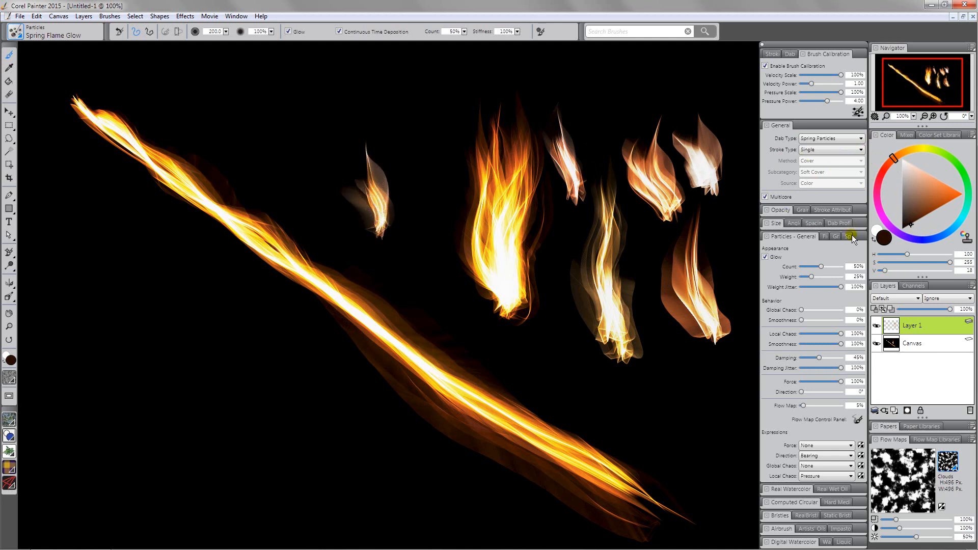
{"action": "left_click_drag", "start_coordinate": [911, 226], "coordinate": [910, 232]}
{"action": "left_click_drag", "start_coordinate": [431, 247], "coordinate": [392, 155]}
{"action": "left_click", "coordinate": [892, 154]}
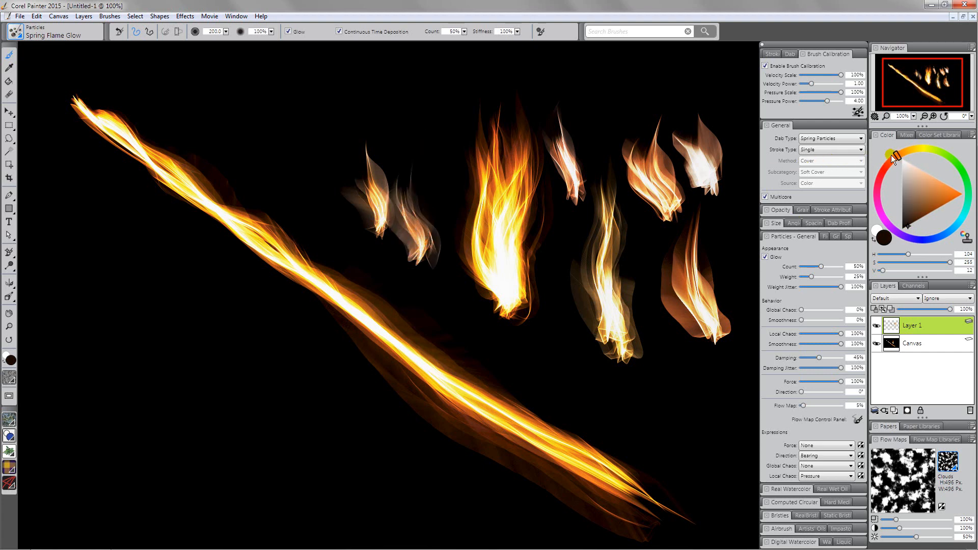
{"action": "mouse_move", "coordinate": [458, 172]}
{"action": "left_mouse_down"}
{"action": "mouse_move", "coordinate": [444, 174]}
{"action": "mouse_move", "coordinate": [419, 135]}
{"action": "mouse_move", "coordinate": [399, 127]}
{"action": "left_mouse_up"}
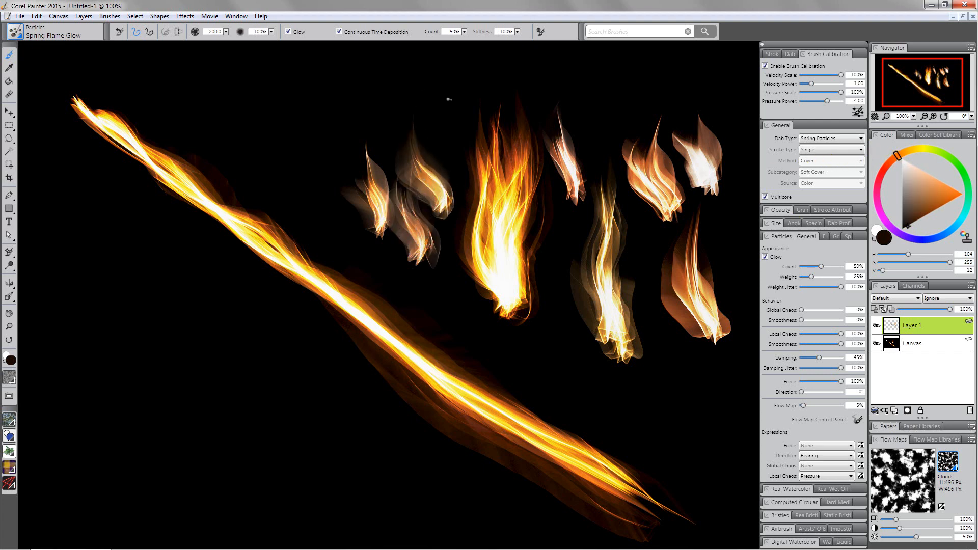
Build up a bright flame above the upper part of the diagonal streak with four overlapping strokes
{"action": "mouse_move", "coordinate": [305, 192]}
{"action": "left_mouse_down"}
{"action": "mouse_move", "coordinate": [270, 130]}
{"action": "mouse_move", "coordinate": [277, 101]}
{"action": "left_mouse_up"}
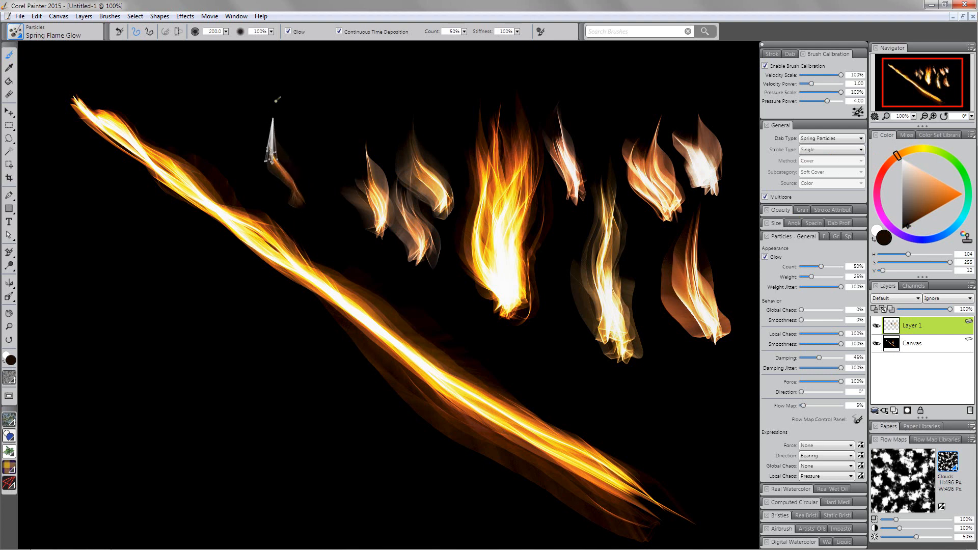
{"action": "mouse_move", "coordinate": [308, 202]}
{"action": "left_mouse_down"}
{"action": "mouse_move", "coordinate": [276, 135]}
{"action": "mouse_move", "coordinate": [275, 106]}
{"action": "mouse_move", "coordinate": [309, 202]}
{"action": "mouse_move", "coordinate": [275, 108]}
{"action": "left_mouse_up"}
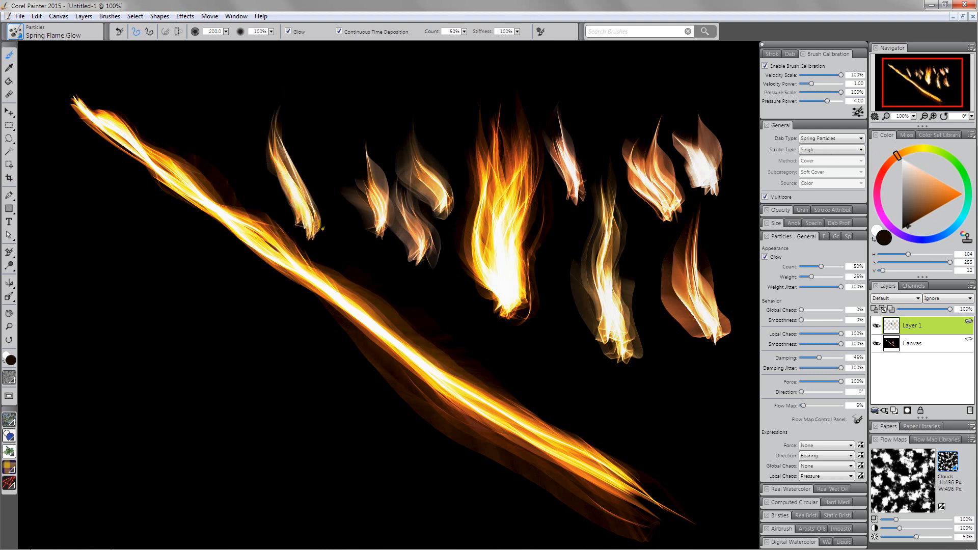
{"action": "mouse_move", "coordinate": [323, 228]}
{"action": "left_mouse_down"}
{"action": "mouse_move", "coordinate": [318, 195]}
{"action": "mouse_move", "coordinate": [275, 108]}
{"action": "left_mouse_up"}
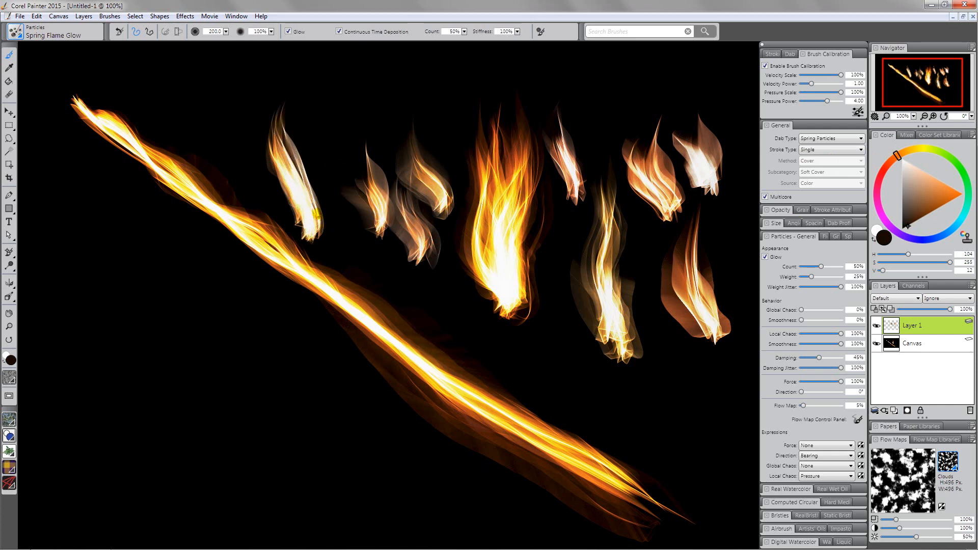
{"action": "left_click_drag", "start_coordinate": [316, 214], "coordinate": [287, 122]}
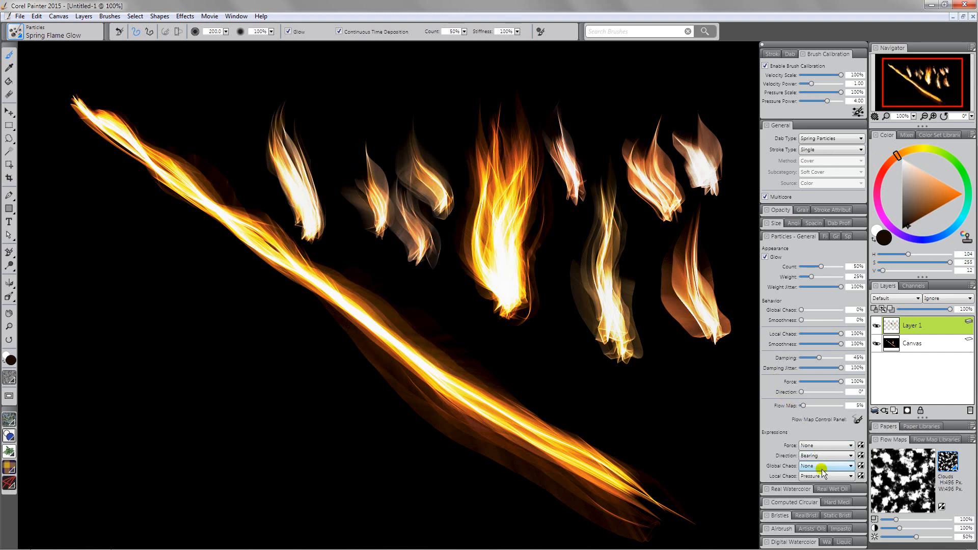
Collapse the general particle settings, set the cubic interpolation points to 0 and paint a flame below the diagonal streak
{"action": "left_click", "coordinate": [802, 237]}
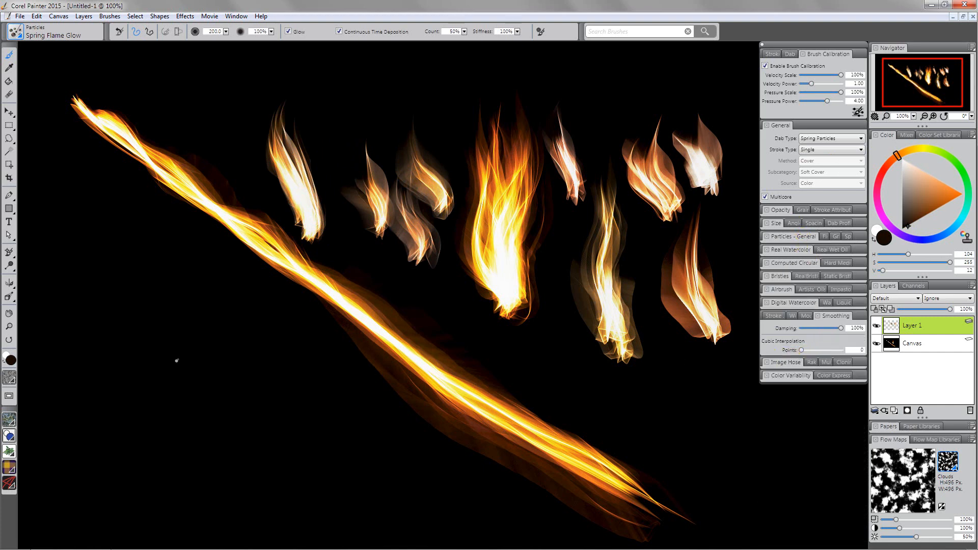
{"action": "mouse_move", "coordinate": [184, 428]}
{"action": "left_mouse_down"}
{"action": "mouse_move", "coordinate": [166, 350]}
{"action": "mouse_move", "coordinate": [138, 314]}
{"action": "left_mouse_up"}
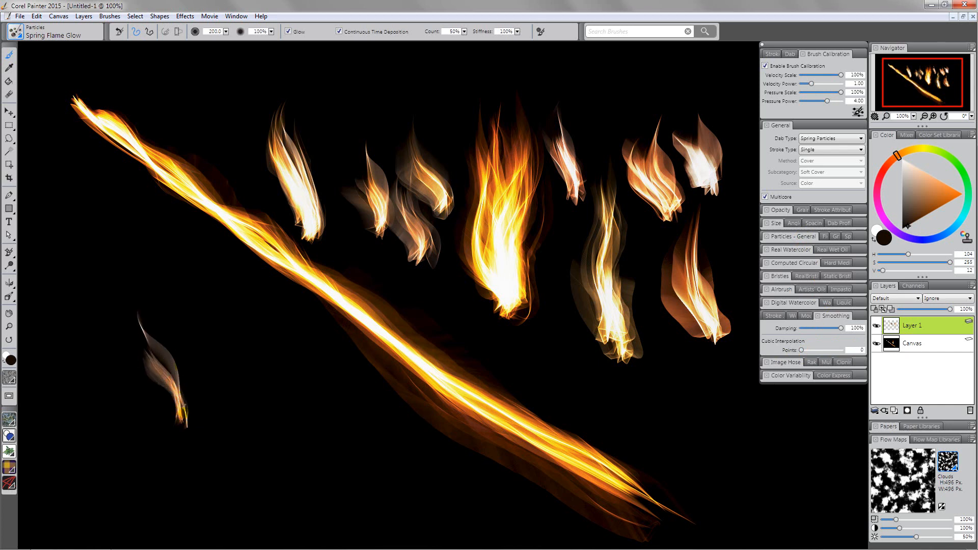
Add another stroke to the flame below the diagonal streak, and hide the Canvas to isolate Layer 1
{"action": "mouse_move", "coordinate": [189, 441]}
{"action": "left_mouse_down"}
{"action": "mouse_move", "coordinate": [171, 347]}
{"action": "mouse_move", "coordinate": [130, 299]}
{"action": "left_mouse_up"}
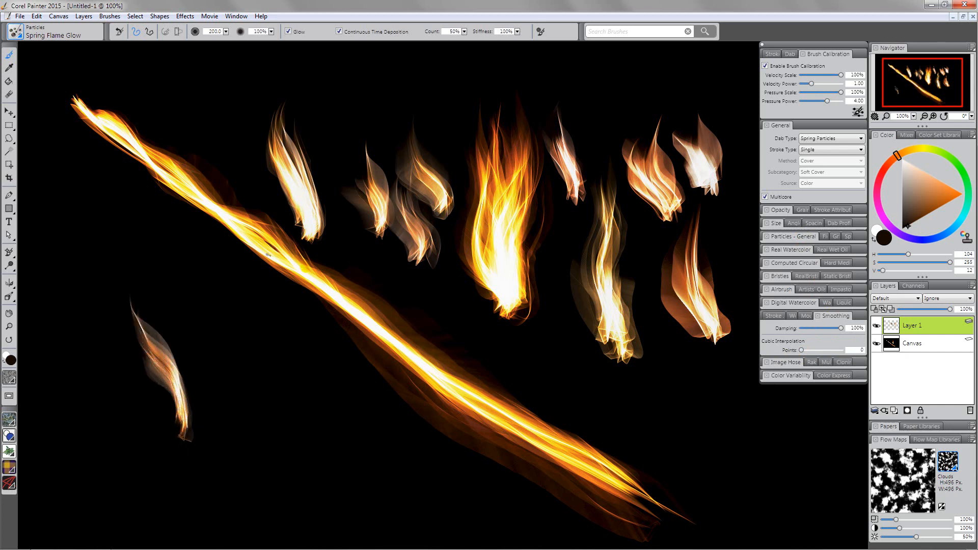
{"action": "left_click", "coordinate": [877, 343]}
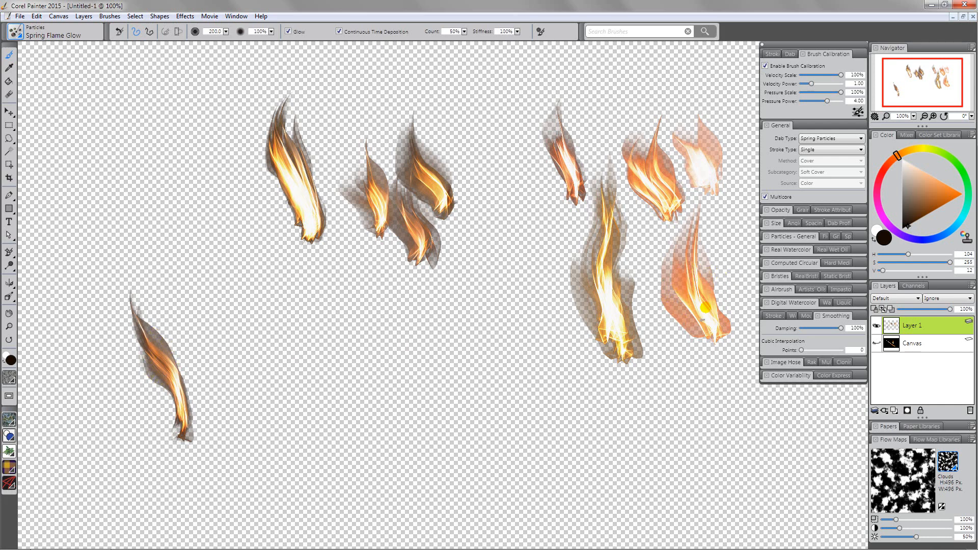
Set the color to saturation 172 and value 74 and build up a flame with three strokes right of the lower-left one
{"action": "left_click_drag", "start_coordinate": [922, 206], "coordinate": [926, 208]}
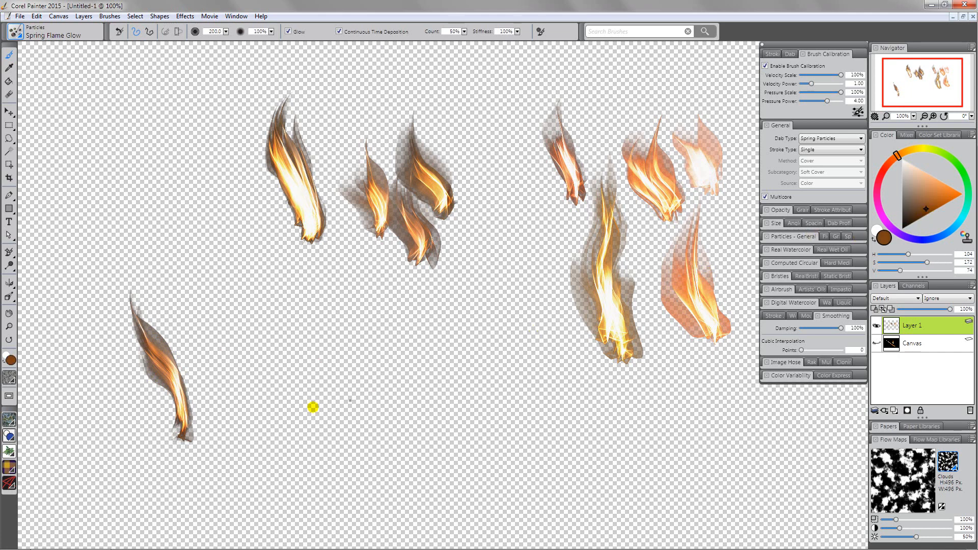
{"action": "mouse_move", "coordinate": [280, 418]}
{"action": "left_mouse_down"}
{"action": "mouse_move", "coordinate": [275, 357]}
{"action": "mouse_move", "coordinate": [248, 318]}
{"action": "left_mouse_up"}
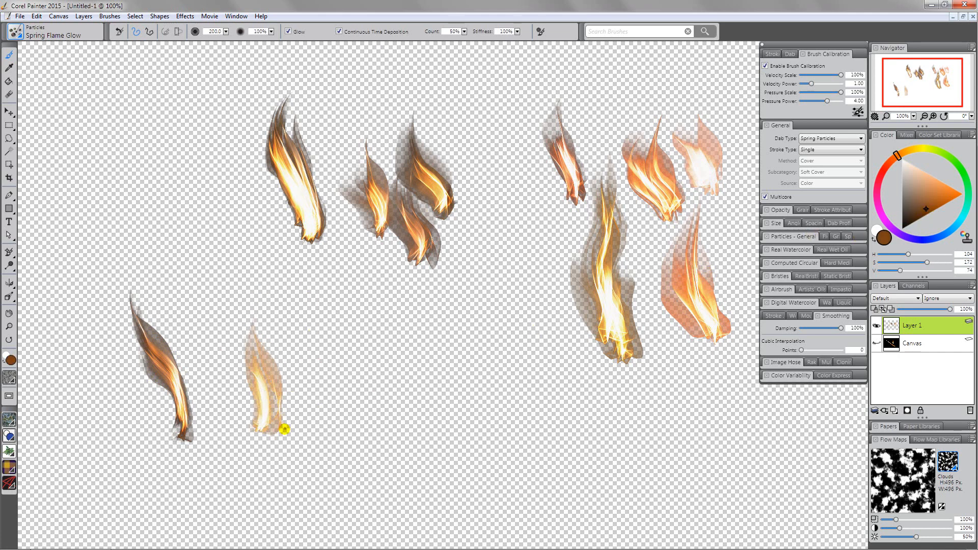
{"action": "mouse_move", "coordinate": [281, 427]}
{"action": "left_mouse_down"}
{"action": "mouse_move", "coordinate": [273, 355]}
{"action": "mouse_move", "coordinate": [247, 316]}
{"action": "left_mouse_up"}
{"action": "left_click_drag", "start_coordinate": [286, 433], "coordinate": [273, 341]}
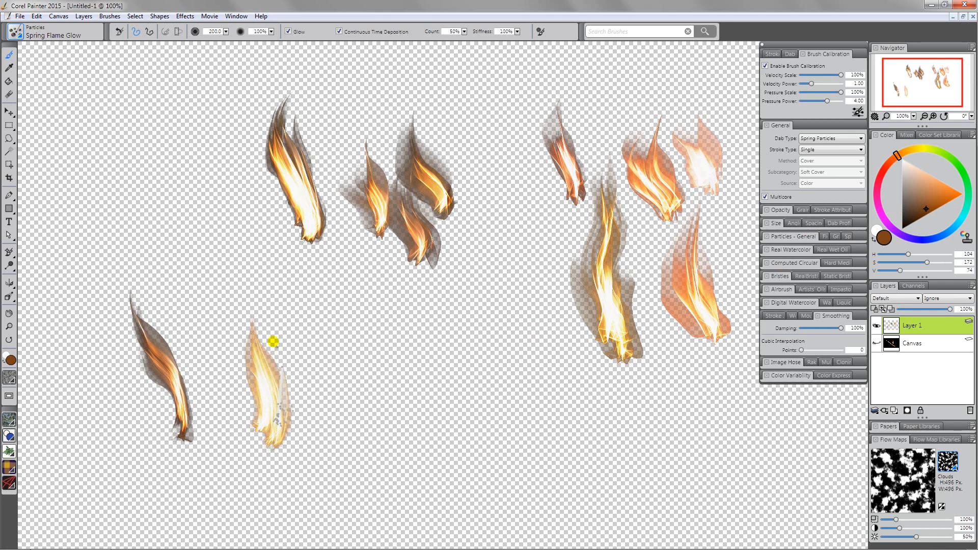
Lower the brush opacity to 54% and build up a softer flame with five overlapping strokes beside the previous one
{"action": "left_click", "coordinate": [780, 210]}
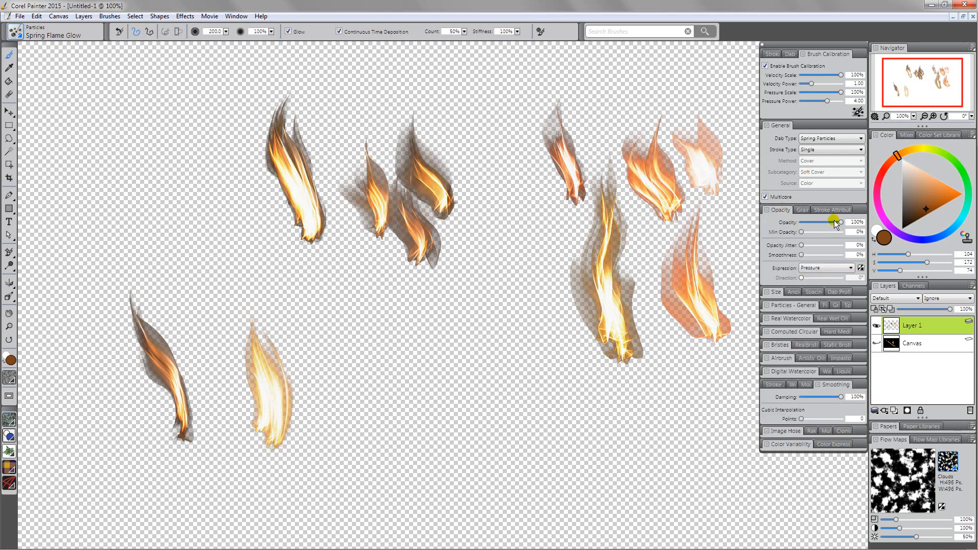
{"action": "left_click_drag", "start_coordinate": [840, 222], "coordinate": [823, 222]}
{"action": "left_click_drag", "start_coordinate": [381, 428], "coordinate": [343, 292]}
{"action": "mouse_move", "coordinate": [383, 432]}
{"action": "left_mouse_down"}
{"action": "mouse_move", "coordinate": [382, 361]}
{"action": "mouse_move", "coordinate": [323, 305]}
{"action": "left_mouse_up"}
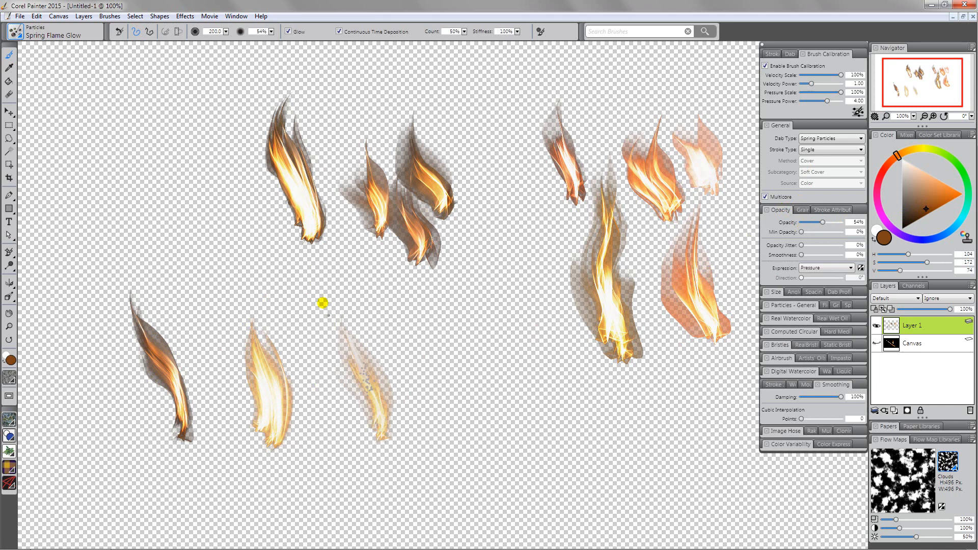
{"action": "mouse_move", "coordinate": [383, 426]}
{"action": "left_mouse_down"}
{"action": "mouse_move", "coordinate": [389, 368]}
{"action": "mouse_move", "coordinate": [334, 291]}
{"action": "mouse_move", "coordinate": [350, 257]}
{"action": "left_mouse_up"}
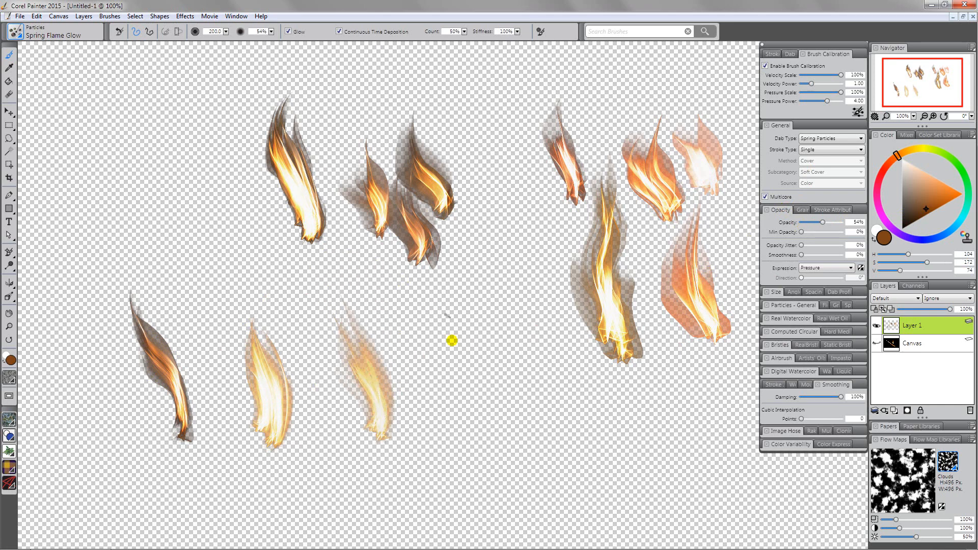
{"action": "mouse_move", "coordinate": [391, 415]}
{"action": "left_mouse_down"}
{"action": "mouse_move", "coordinate": [373, 314]}
{"action": "mouse_move", "coordinate": [343, 280]}
{"action": "left_mouse_up"}
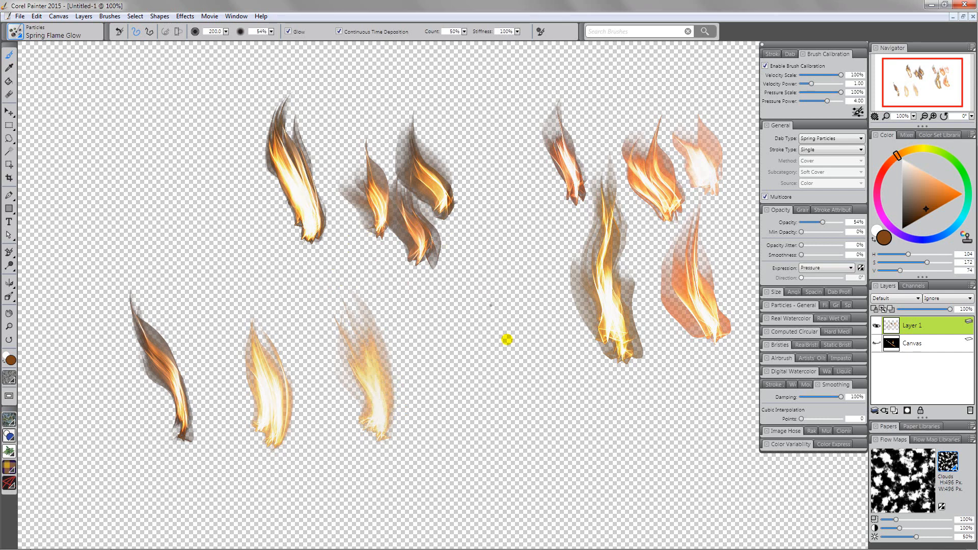
{"action": "mouse_move", "coordinate": [384, 425]}
{"action": "left_mouse_down"}
{"action": "mouse_move", "coordinate": [396, 370]}
{"action": "mouse_move", "coordinate": [376, 304]}
{"action": "left_mouse_up"}
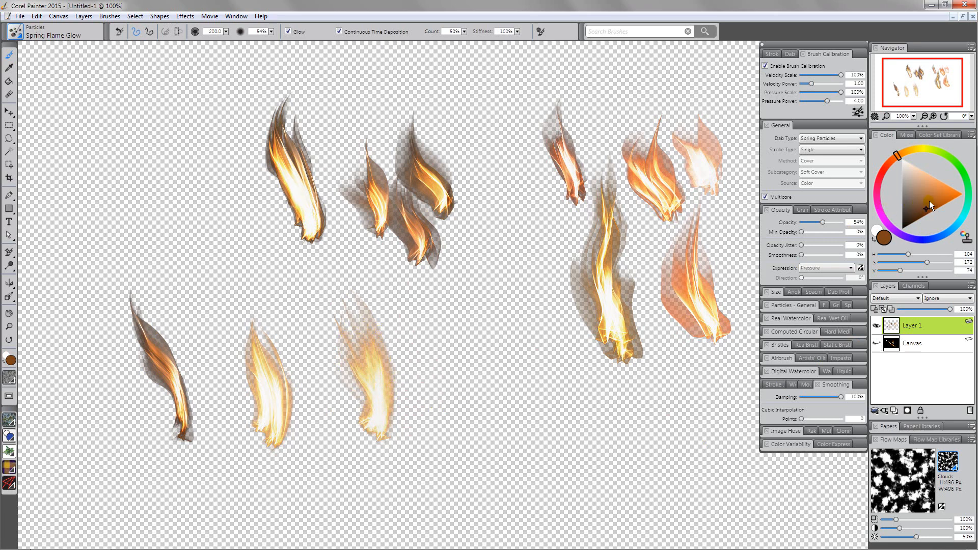
Set the color to saturation 255 and value 53 and paint a fourth flame in the lower row with three strokes
{"action": "left_click", "coordinate": [927, 214]}
{"action": "left_click_drag", "start_coordinate": [456, 430], "coordinate": [434, 314]}
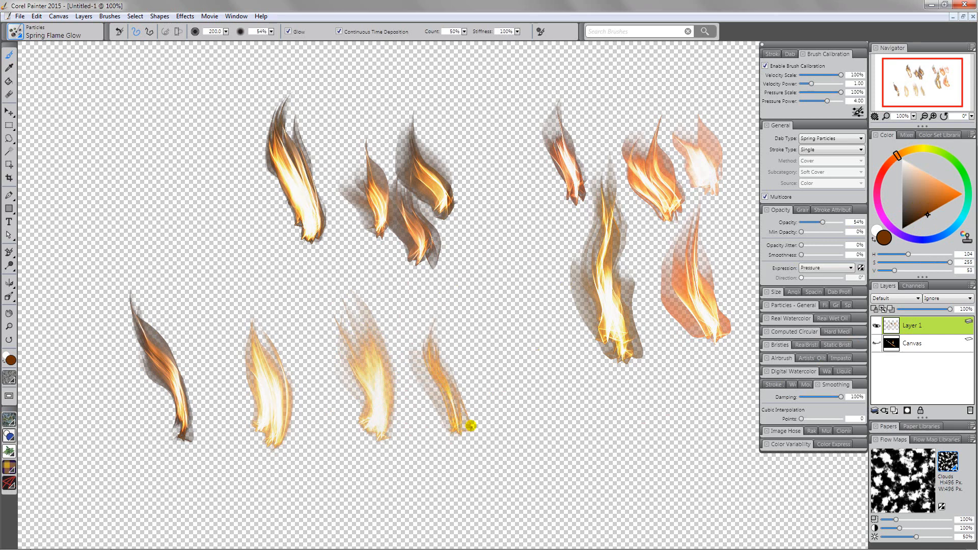
{"action": "mouse_move", "coordinate": [457, 431]}
{"action": "left_mouse_down"}
{"action": "mouse_move", "coordinate": [458, 354]}
{"action": "mouse_move", "coordinate": [426, 303]}
{"action": "mouse_move", "coordinate": [472, 401]}
{"action": "mouse_move", "coordinate": [448, 317]}
{"action": "mouse_move", "coordinate": [426, 294]}
{"action": "left_mouse_up"}
{"action": "mouse_move", "coordinate": [470, 428]}
{"action": "left_mouse_down"}
{"action": "mouse_move", "coordinate": [465, 340]}
{"action": "mouse_move", "coordinate": [444, 291]}
{"action": "left_mouse_up"}
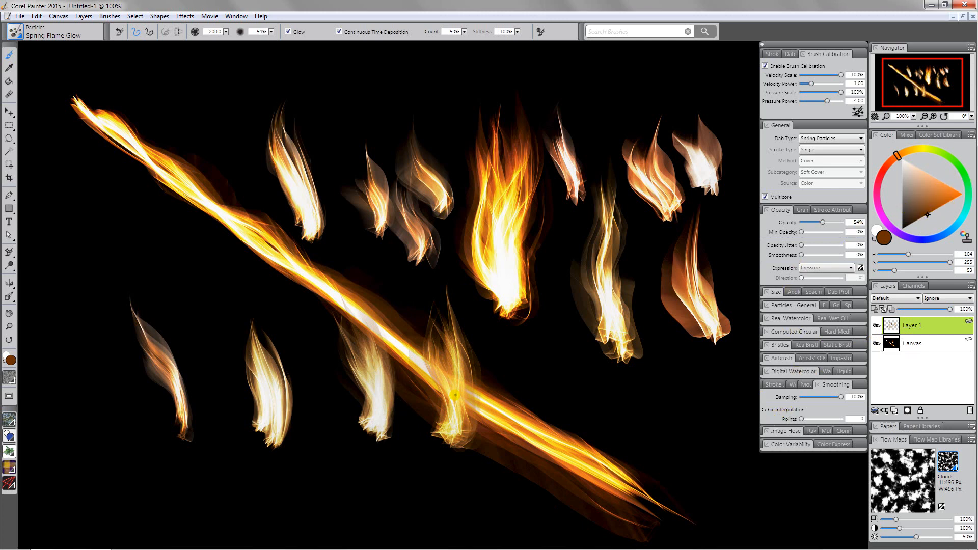
Select the Canvas layer and paint one flame rising from the diagonal streak and another beyond the streak's lower end
{"action": "left_click", "coordinate": [915, 344]}
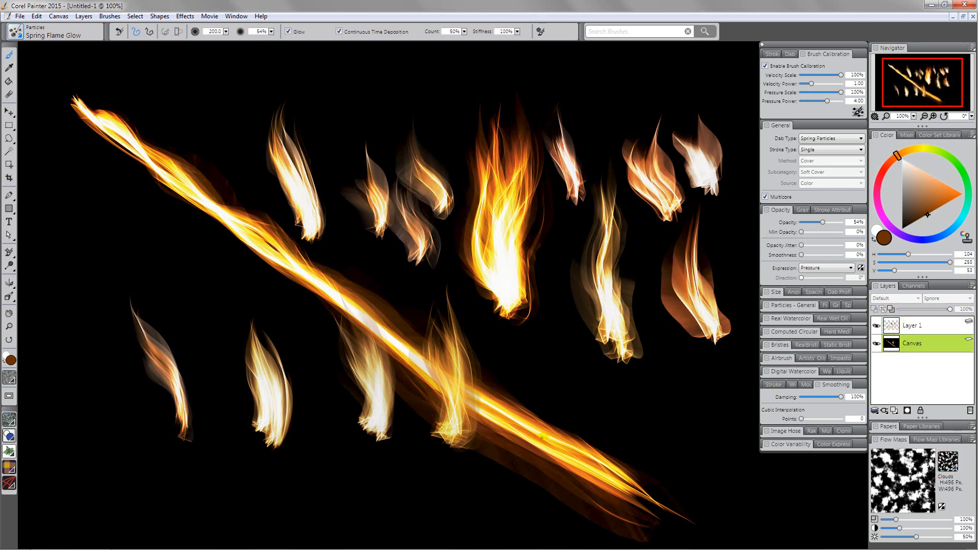
{"action": "mouse_move", "coordinate": [543, 435]}
{"action": "left_mouse_down"}
{"action": "mouse_move", "coordinate": [556, 405]}
{"action": "mouse_move", "coordinate": [534, 358]}
{"action": "mouse_move", "coordinate": [565, 325]}
{"action": "mouse_move", "coordinate": [571, 406]}
{"action": "mouse_move", "coordinate": [535, 349]}
{"action": "left_mouse_up"}
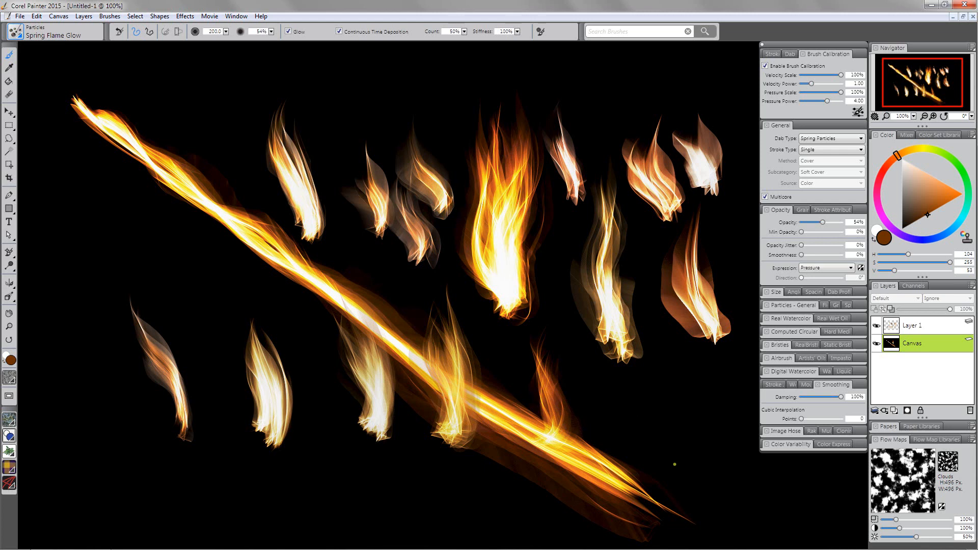
{"action": "mouse_move", "coordinate": [674, 464]}
{"action": "left_mouse_down"}
{"action": "mouse_move", "coordinate": [687, 433]}
{"action": "mouse_move", "coordinate": [656, 394]}
{"action": "left_mouse_up"}
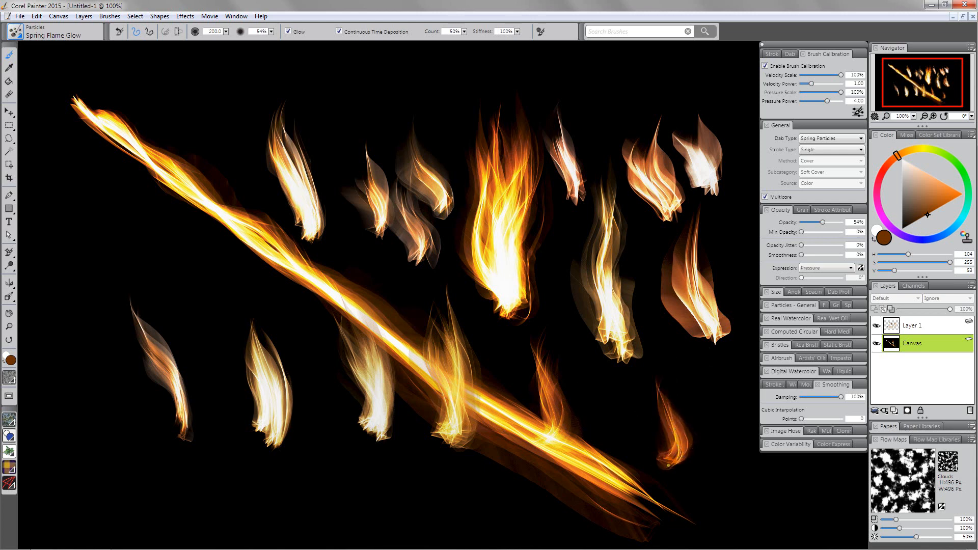
{"action": "mouse_move", "coordinate": [669, 465]}
{"action": "left_mouse_down"}
{"action": "mouse_move", "coordinate": [655, 459]}
{"action": "mouse_move", "coordinate": [677, 404]}
{"action": "mouse_move", "coordinate": [651, 372]}
{"action": "mouse_move", "coordinate": [655, 338]}
{"action": "left_mouse_up"}
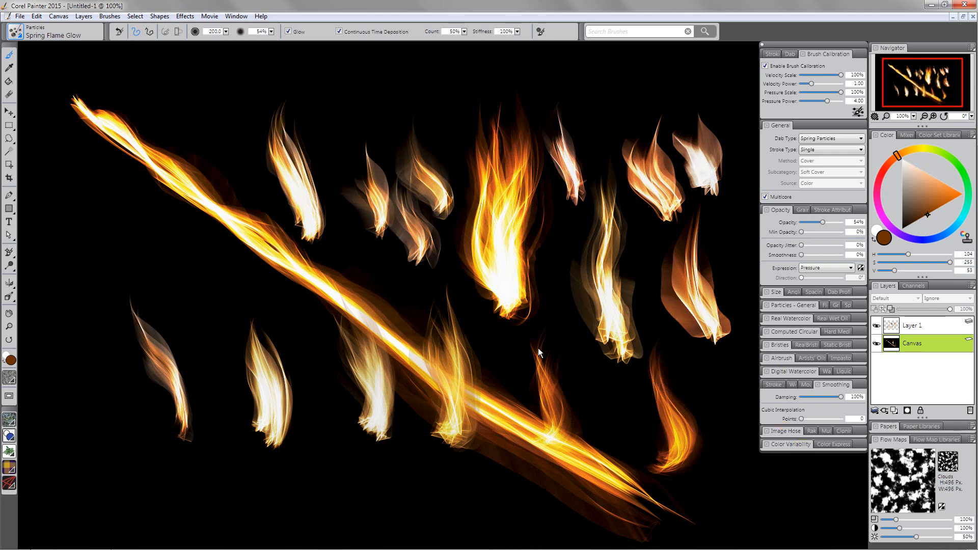
Clear the painted flames from the Canvas and delete Layer 1
{"action": "key", "text": "Delete"}
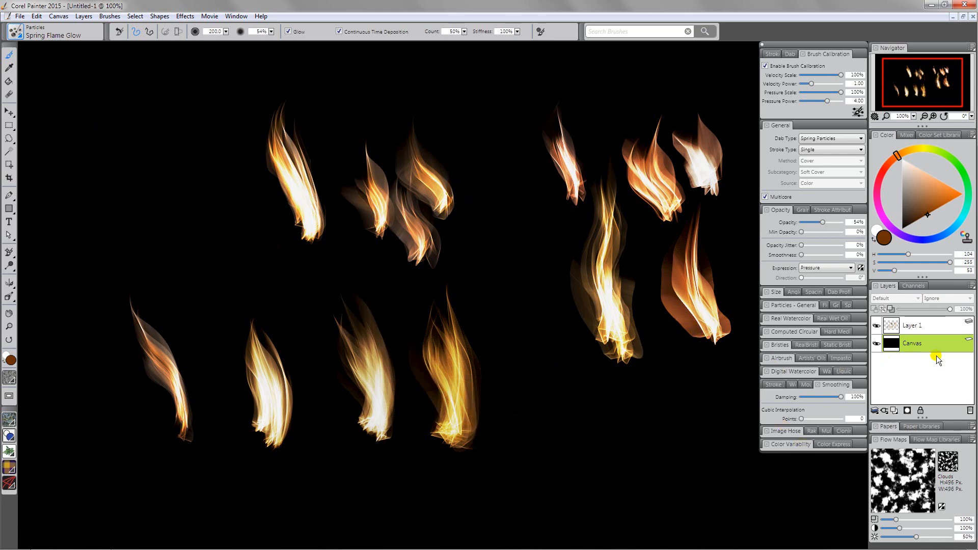
{"action": "left_click", "coordinate": [931, 326]}
{"action": "left_click", "coordinate": [969, 410]}
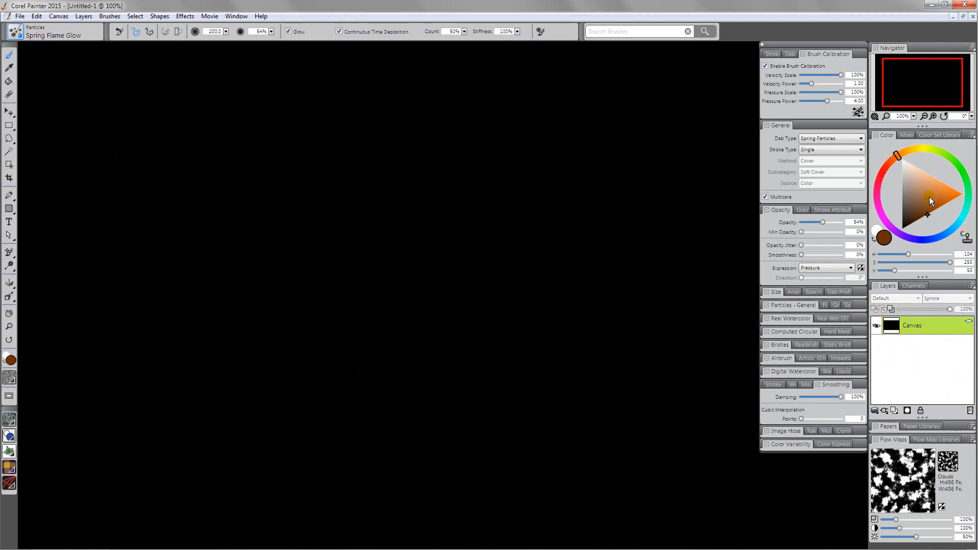
Set the color to a gray with saturation 0 and value 162, lower the opacity to 22% and paint three curving smoke wisps
{"action": "left_click_drag", "start_coordinate": [929, 197], "coordinate": [887, 186]}
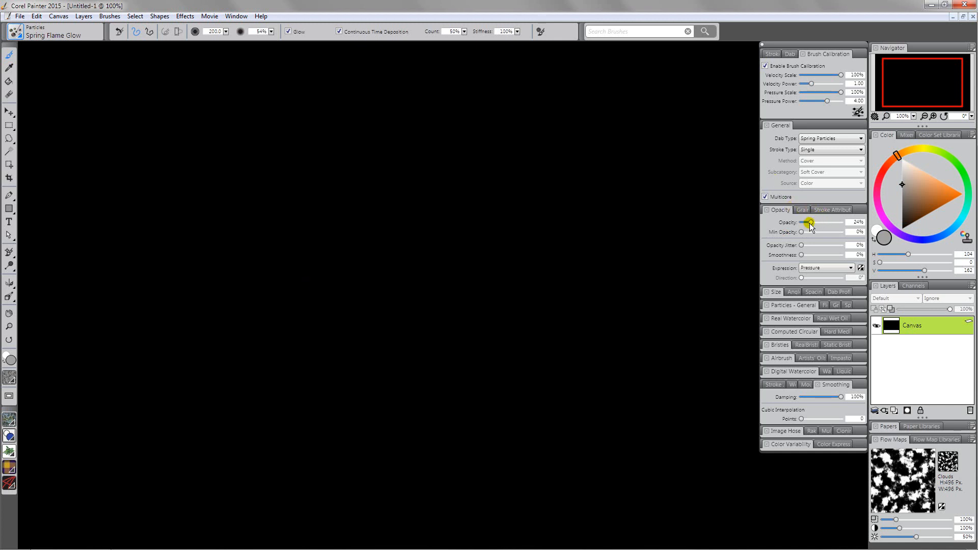
{"action": "mouse_move", "coordinate": [336, 381]}
{"action": "left_mouse_down"}
{"action": "mouse_move", "coordinate": [345, 372]}
{"action": "mouse_move", "coordinate": [304, 345]}
{"action": "mouse_move", "coordinate": [264, 343]}
{"action": "mouse_move", "coordinate": [249, 300]}
{"action": "mouse_move", "coordinate": [280, 267]}
{"action": "mouse_move", "coordinate": [422, 245]}
{"action": "mouse_move", "coordinate": [439, 211]}
{"action": "mouse_move", "coordinate": [428, 175]}
{"action": "mouse_move", "coordinate": [442, 146]}
{"action": "mouse_move", "coordinate": [487, 142]}
{"action": "mouse_move", "coordinate": [532, 165]}
{"action": "left_mouse_up"}
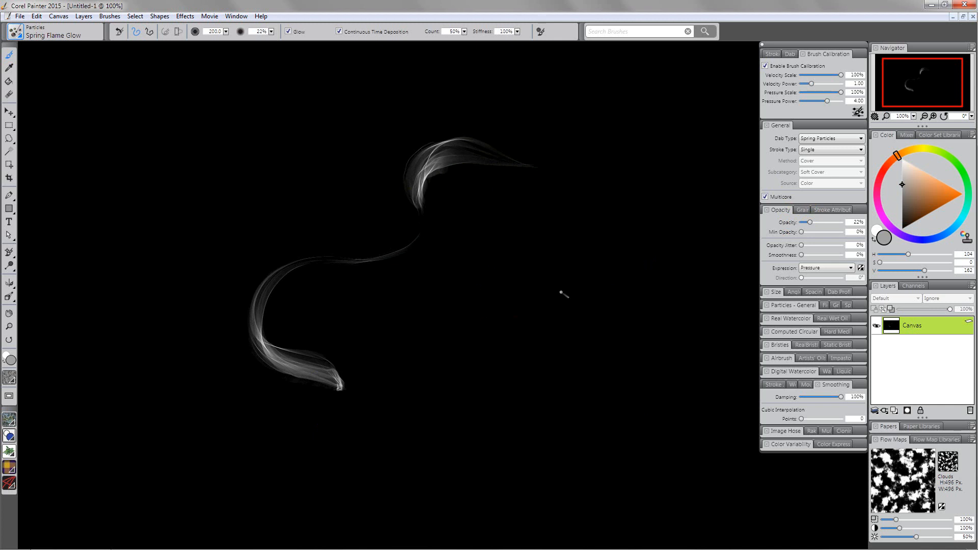
{"action": "mouse_move", "coordinate": [530, 150]}
{"action": "left_mouse_down"}
{"action": "mouse_move", "coordinate": [552, 169]}
{"action": "mouse_move", "coordinate": [558, 210]}
{"action": "mouse_move", "coordinate": [534, 297]}
{"action": "mouse_move", "coordinate": [575, 353]}
{"action": "mouse_move", "coordinate": [695, 382]}
{"action": "left_mouse_up"}
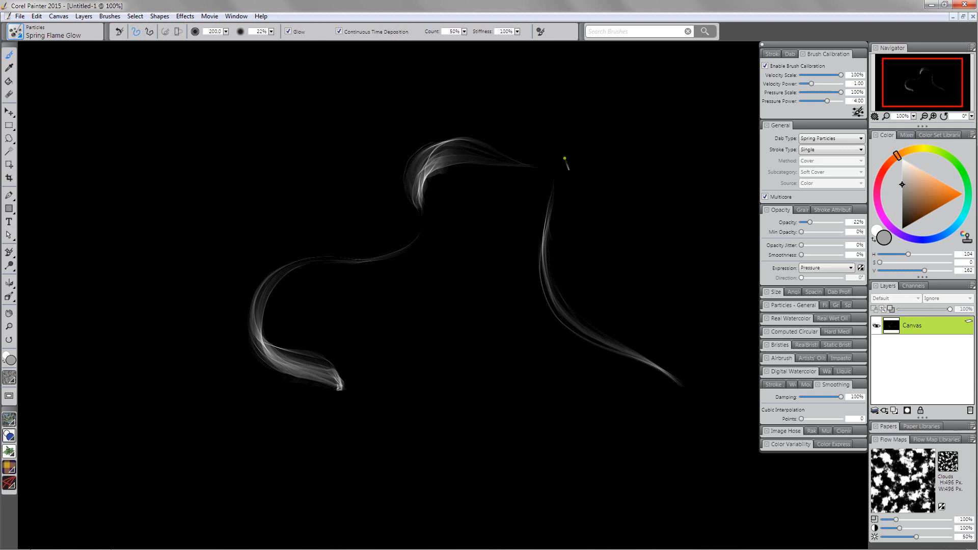
{"action": "mouse_move", "coordinate": [565, 160]}
{"action": "left_mouse_down"}
{"action": "mouse_move", "coordinate": [573, 259]}
{"action": "mouse_move", "coordinate": [611, 364]}
{"action": "mouse_move", "coordinate": [682, 388]}
{"action": "mouse_move", "coordinate": [694, 499]}
{"action": "left_mouse_up"}
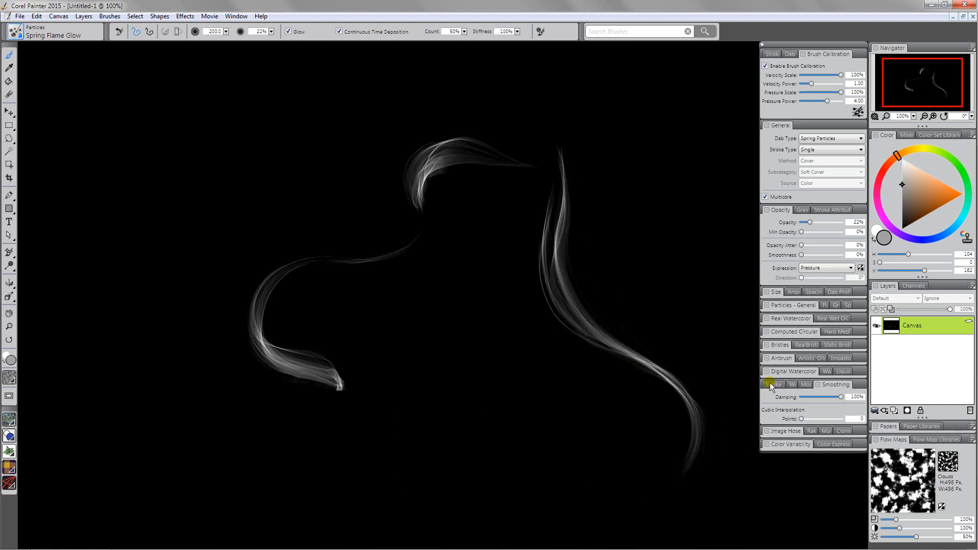